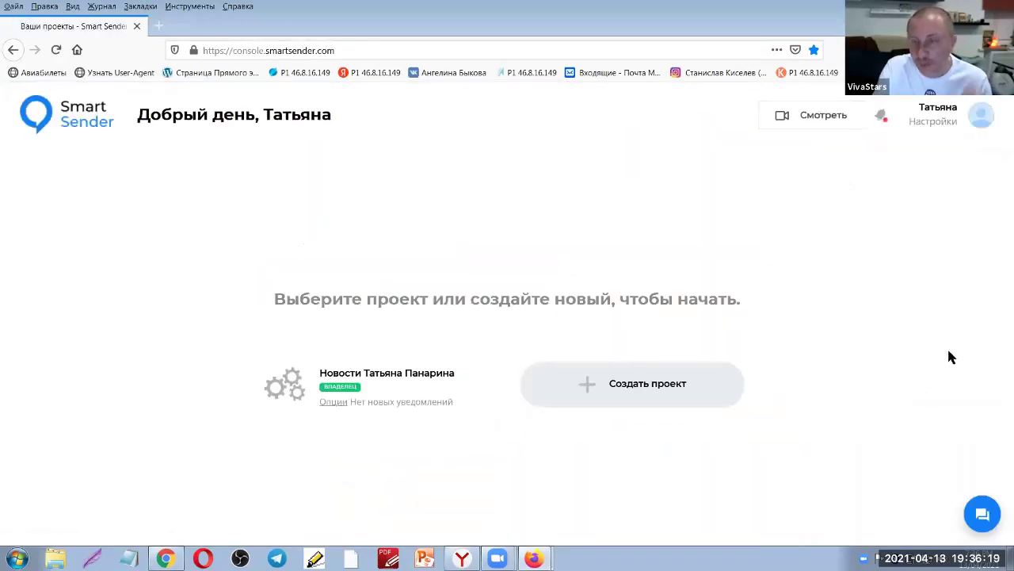
Open the existing news project and bring up its Smart Messenger dashboard with the subscription count
click(349, 379)
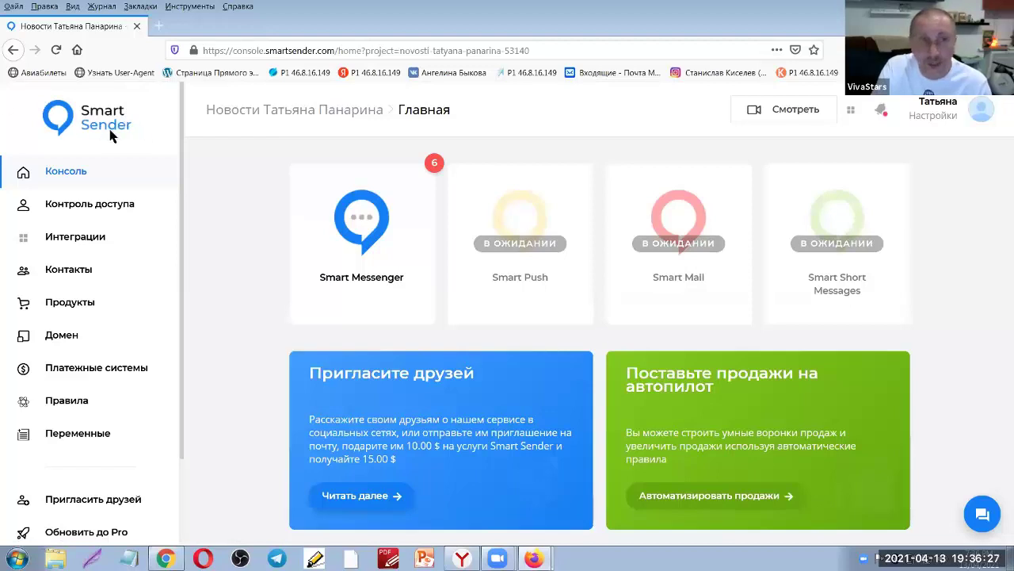
click(363, 221)
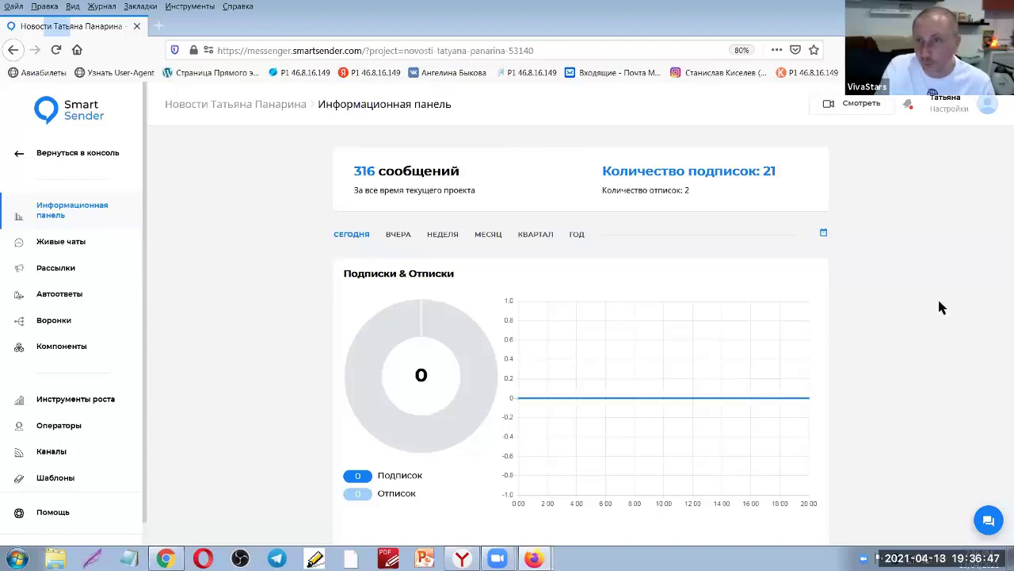
double_click(764, 169)
click(240, 205)
Open the funnel "Подписка на вебинары" in edit mode and view its whole diagram
click(38, 321)
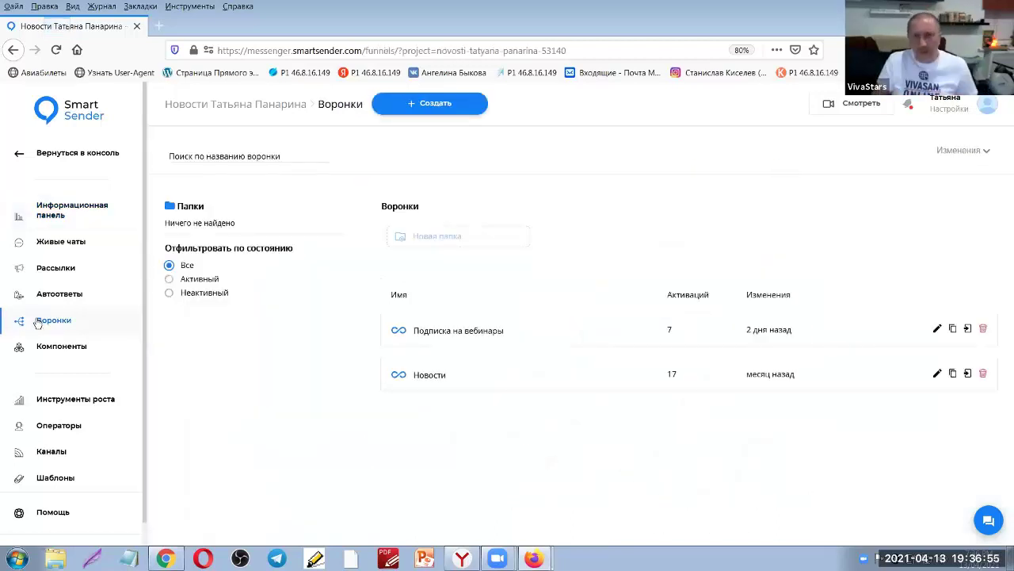
click(470, 336)
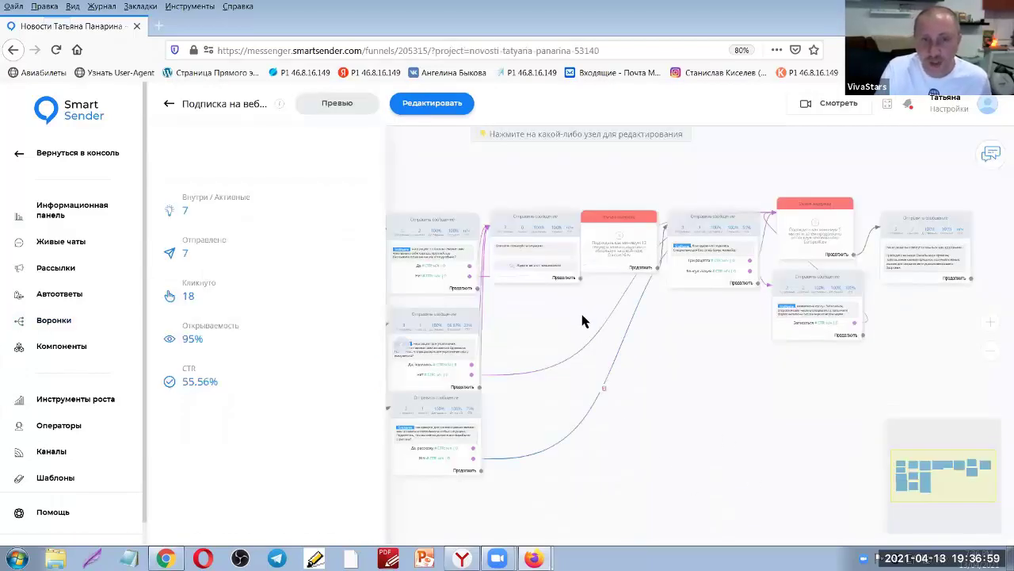
click(468, 111)
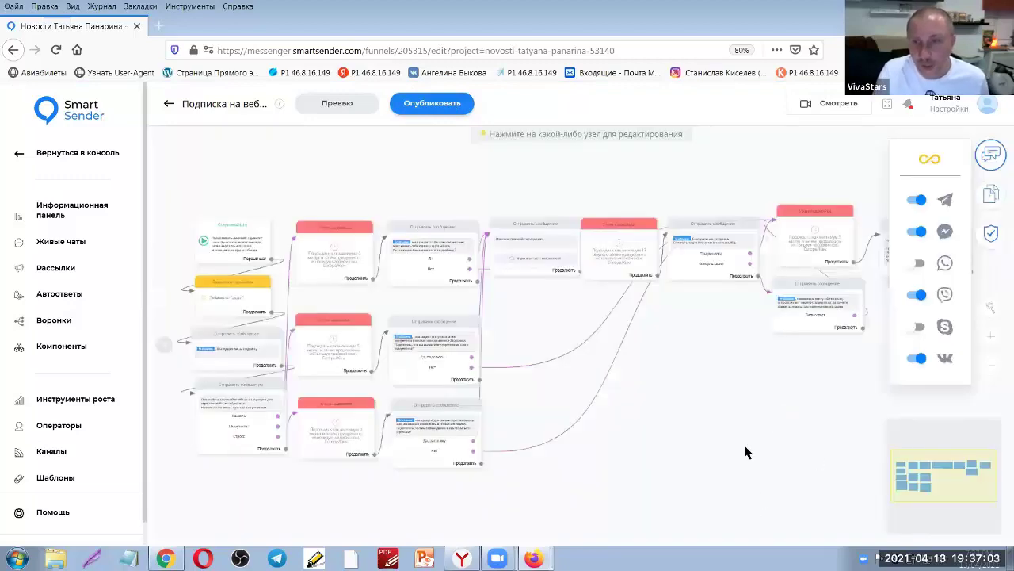
drag(721, 426, 738, 396)
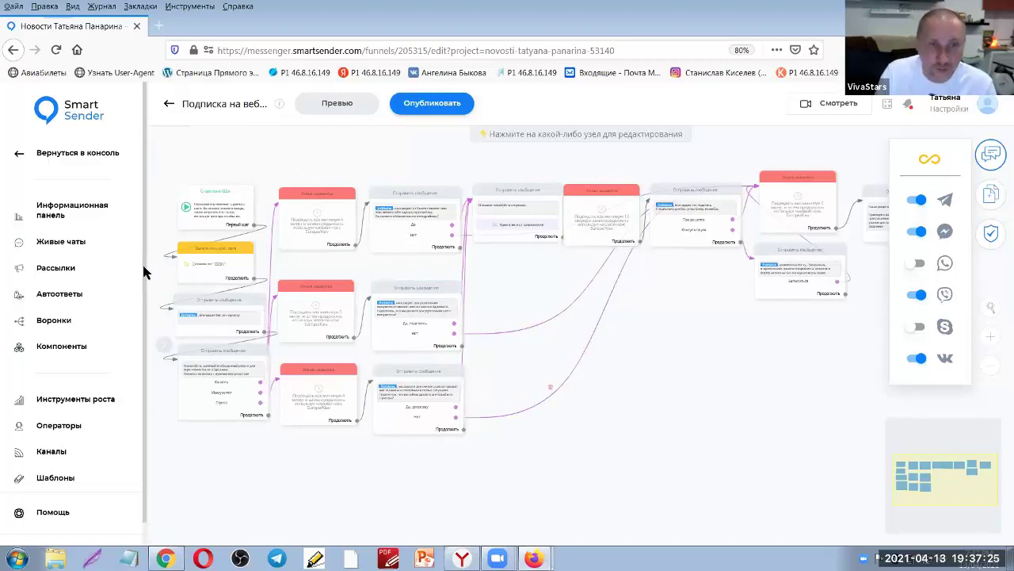
Open the webinar subscription landing-page widget from the growth tools and show its URL and integration settings
click(62, 404)
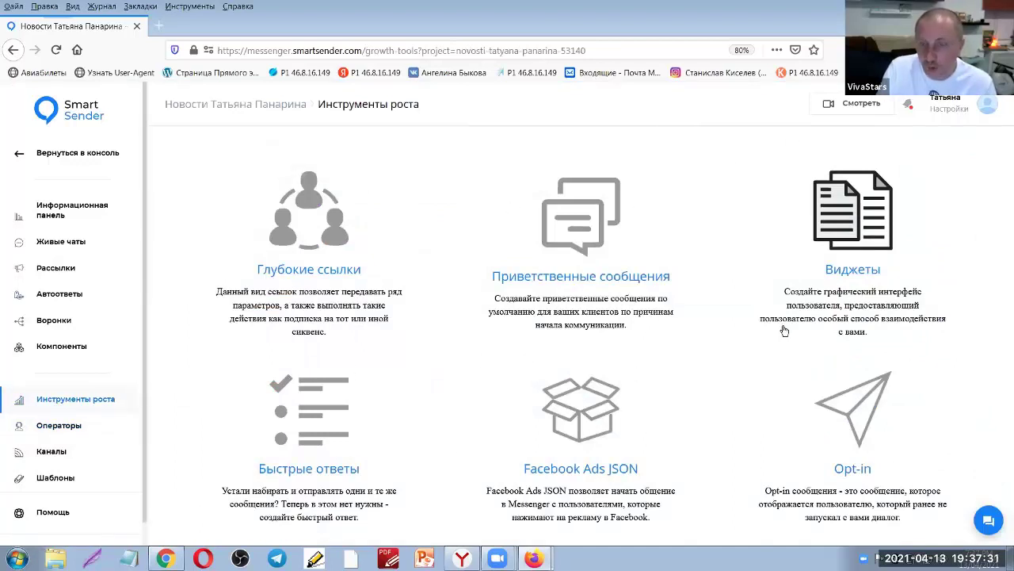
click(872, 230)
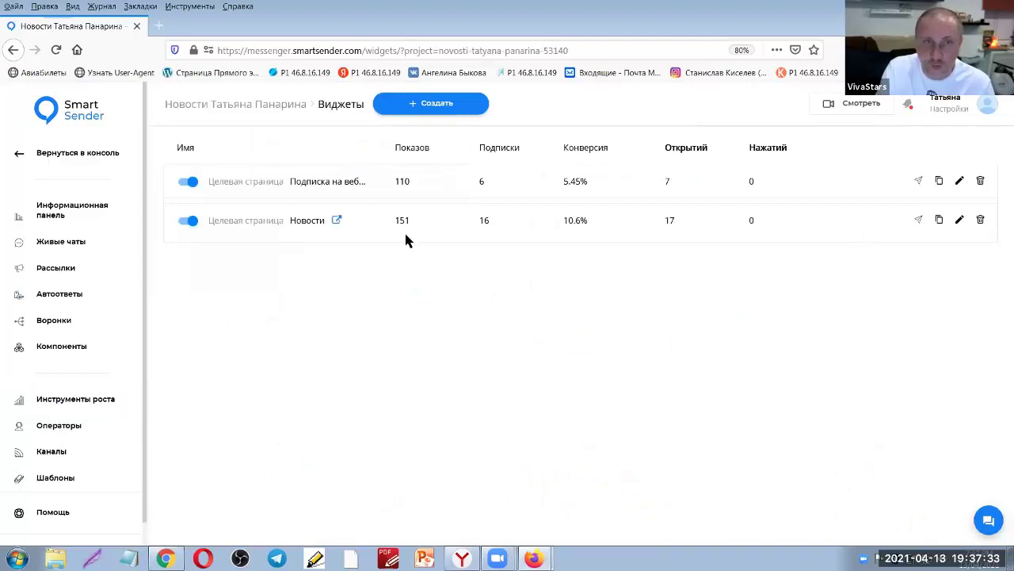
click(324, 182)
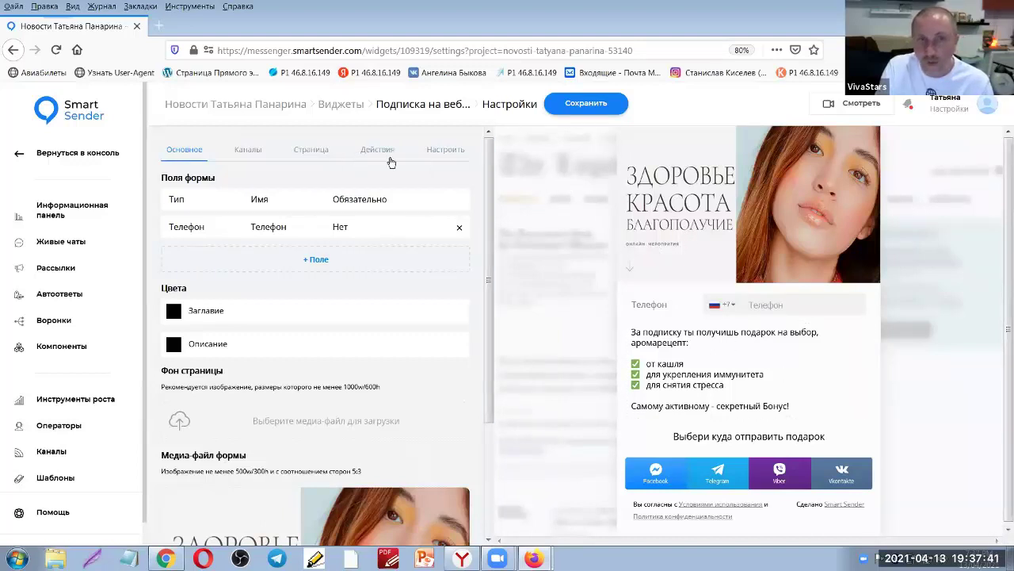
click(442, 150)
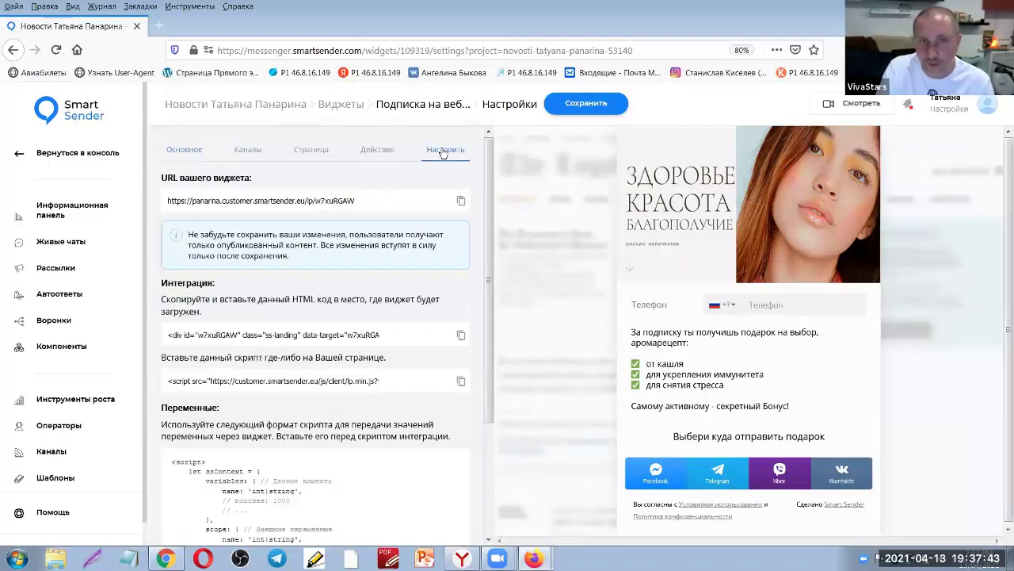
Copy the widget's URL and open the landing page in a new browser tab
drag(355, 201, 141, 194)
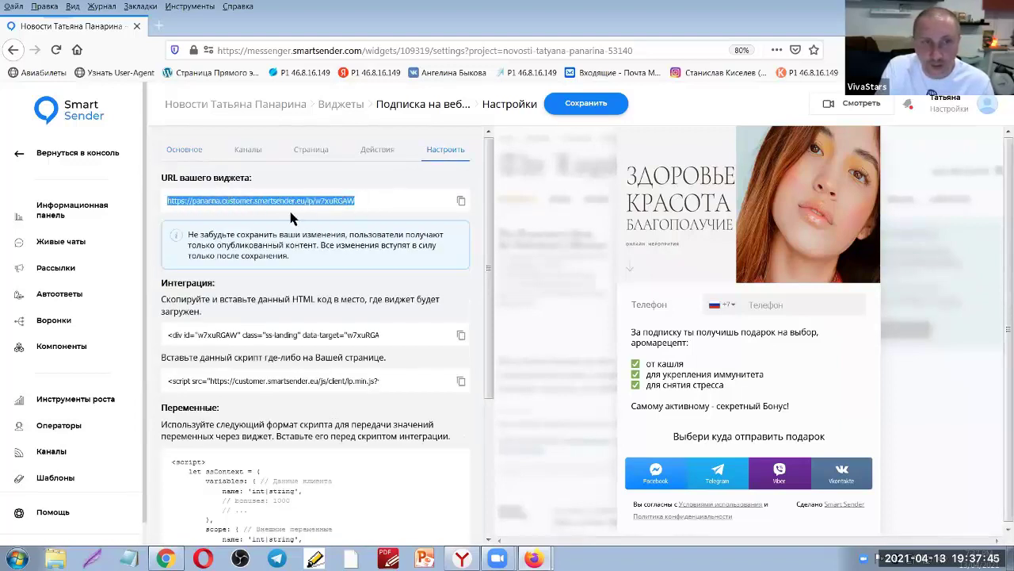
right_click(285, 201)
click(325, 321)
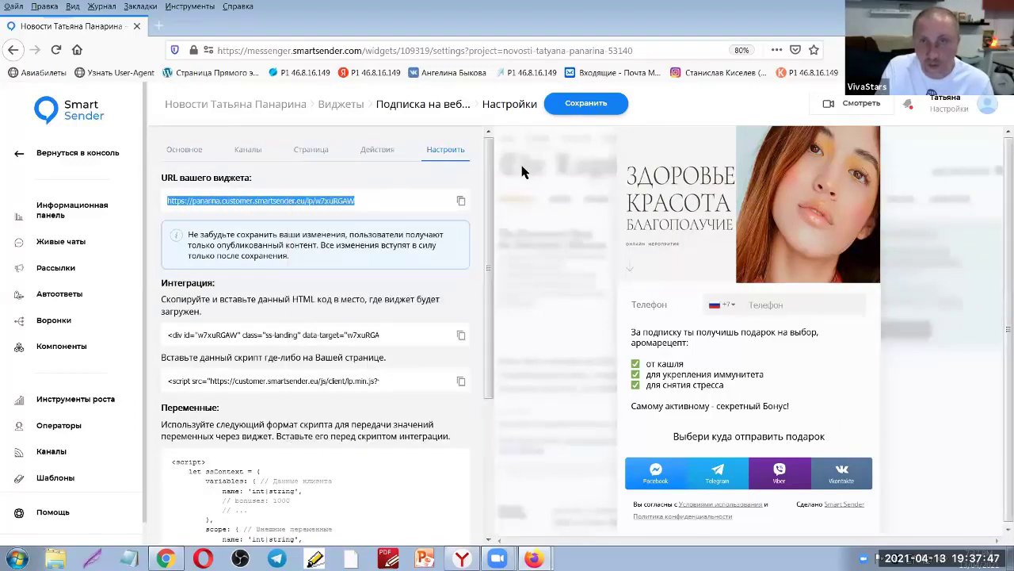
click(158, 26)
right_click(202, 50)
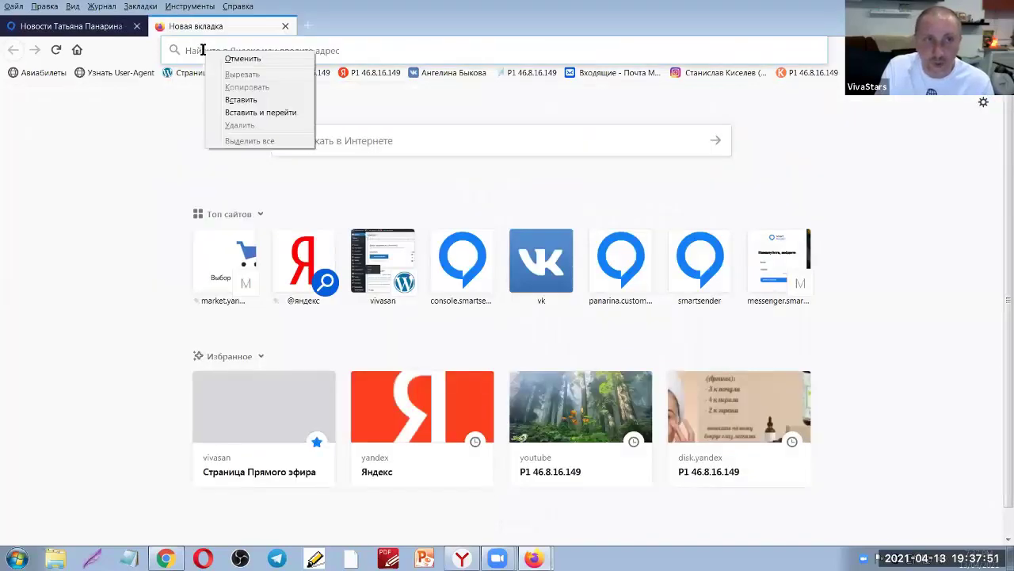
click(240, 100)
key(Return)
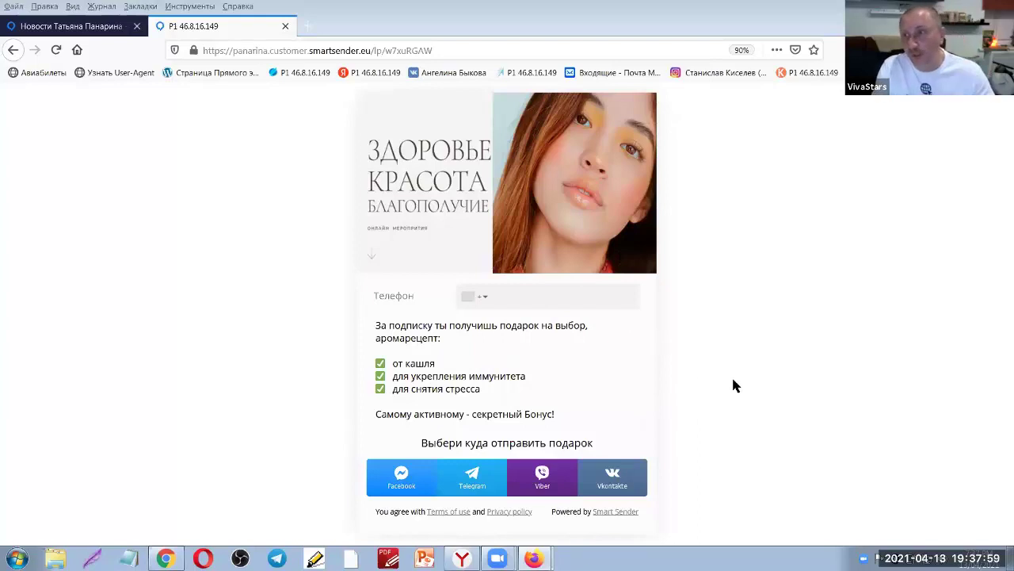
Return to the messenger project and open the funnel "Подписка на вебинары" and its preview
click(84, 26)
click(50, 324)
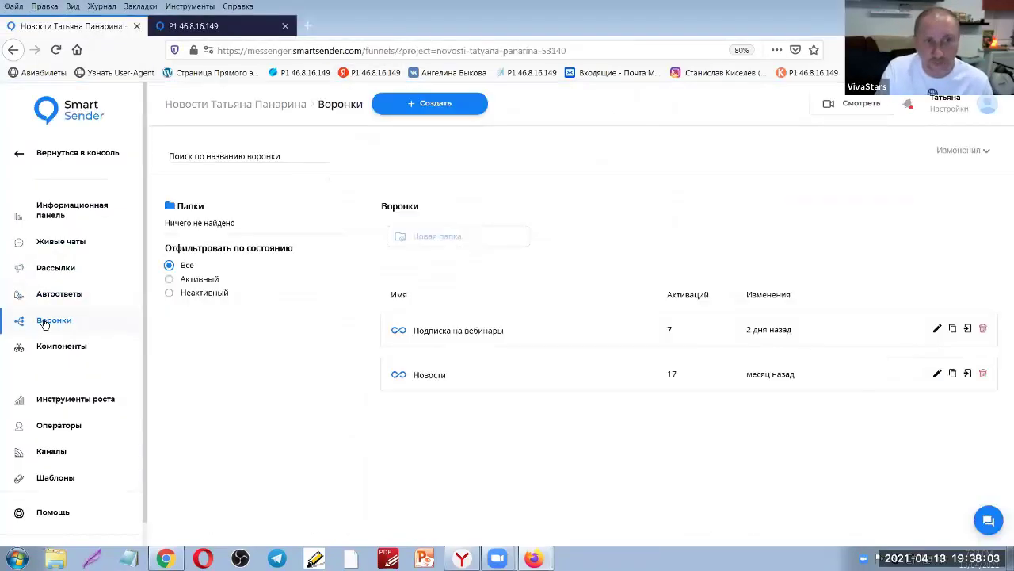
click(479, 340)
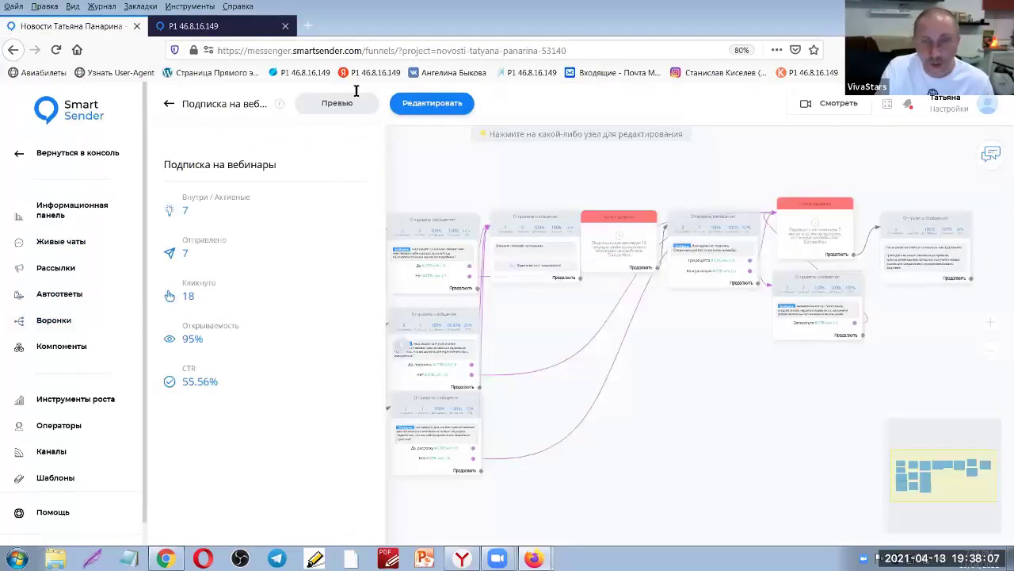
click(347, 102)
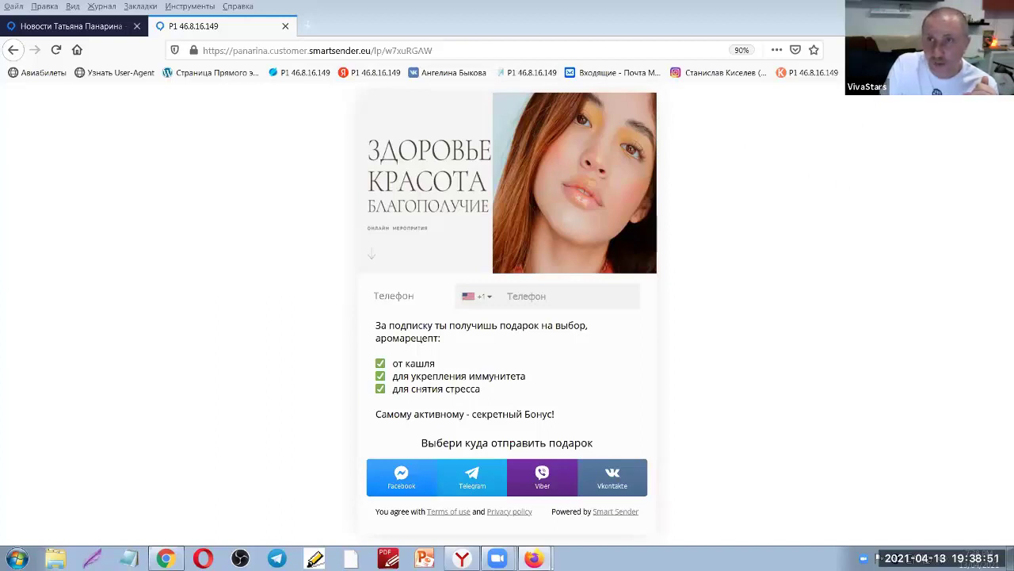
Switch to WhatsApp Web in Chrome, search for the client by surname and open their chat
key(alt+Tab)
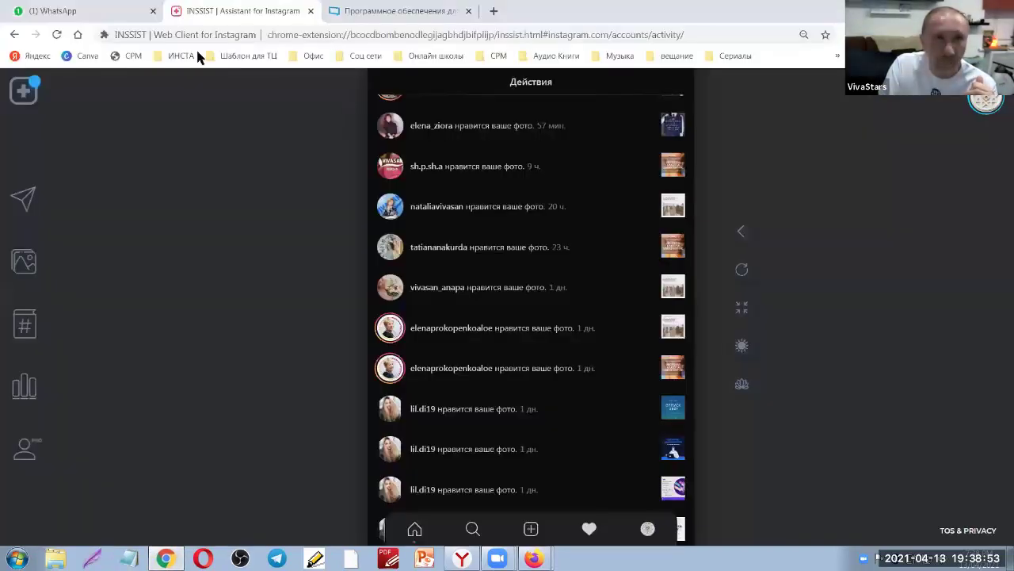
click(67, 14)
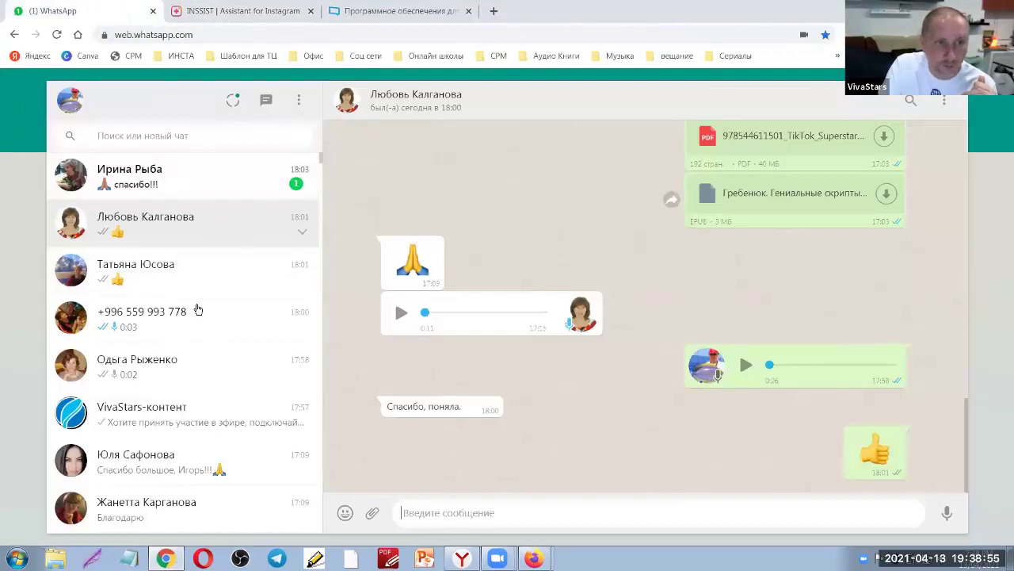
click(103, 133)
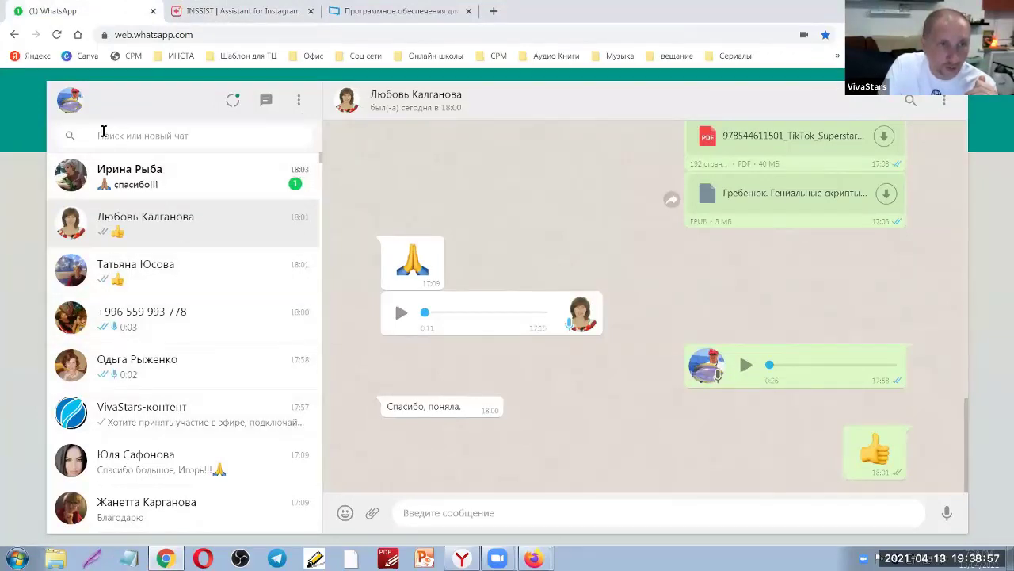
text(панар)
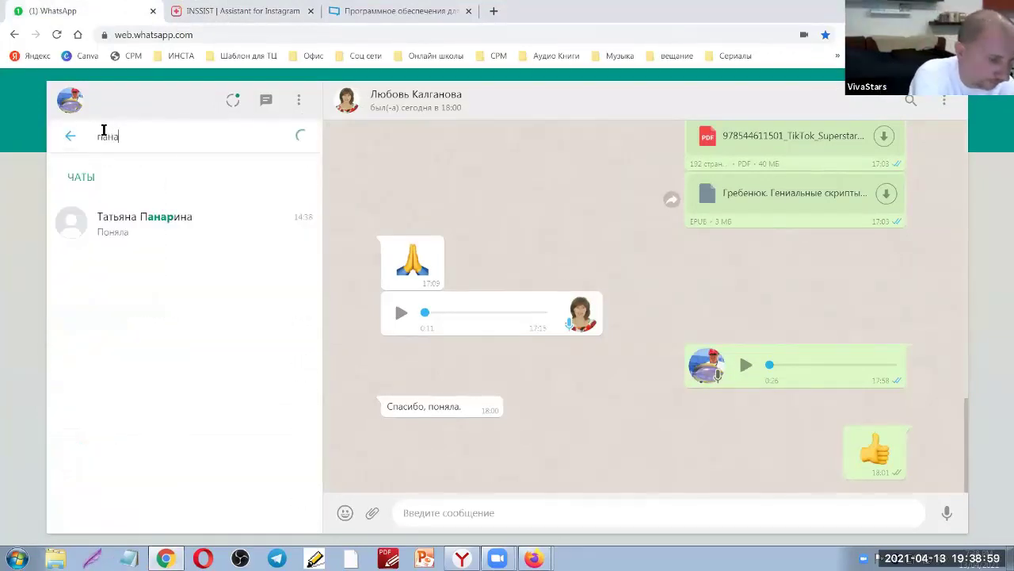
click(159, 226)
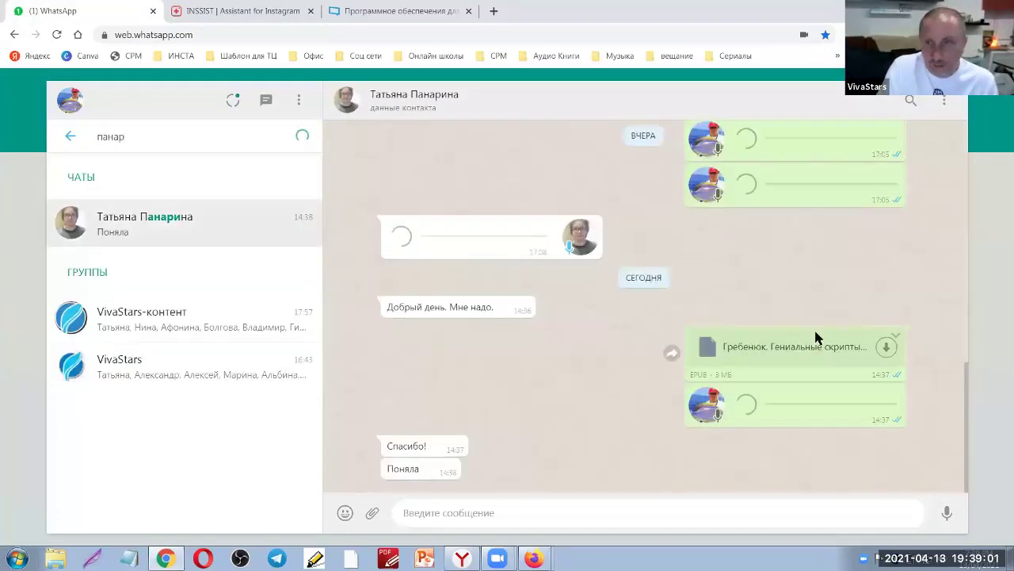
Find the cough aroma recipe images in the chat history and view both pages full size
scroll(813, 328, up, 15)
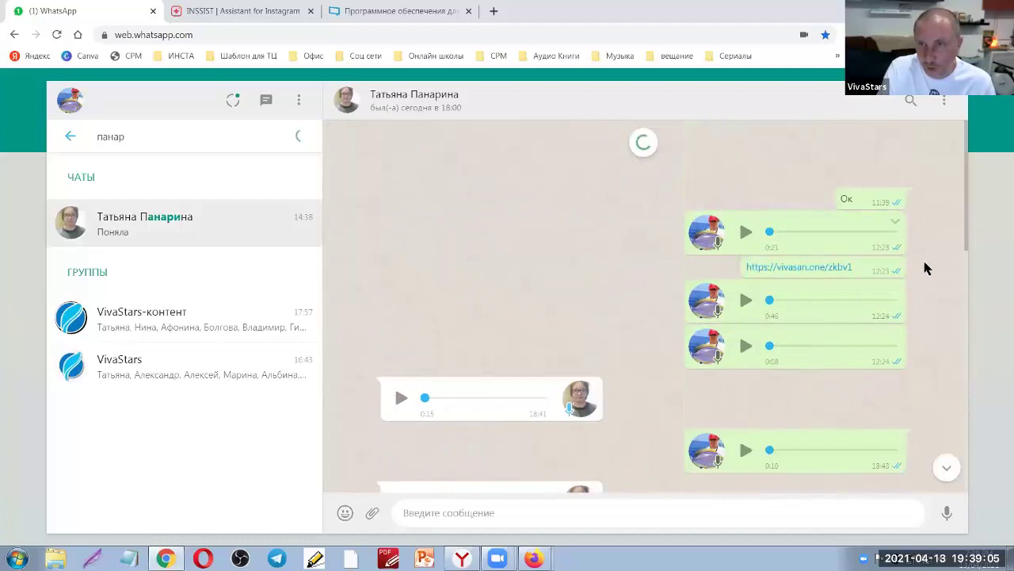
scroll(927, 270, up, 10)
scroll(792, 276, up, 2)
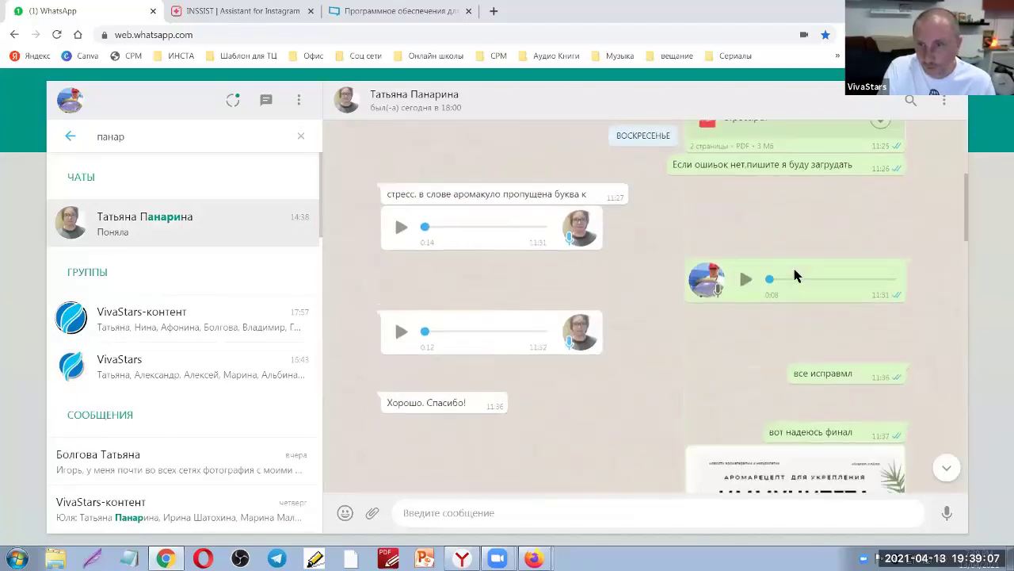
scroll(816, 264, up, 10)
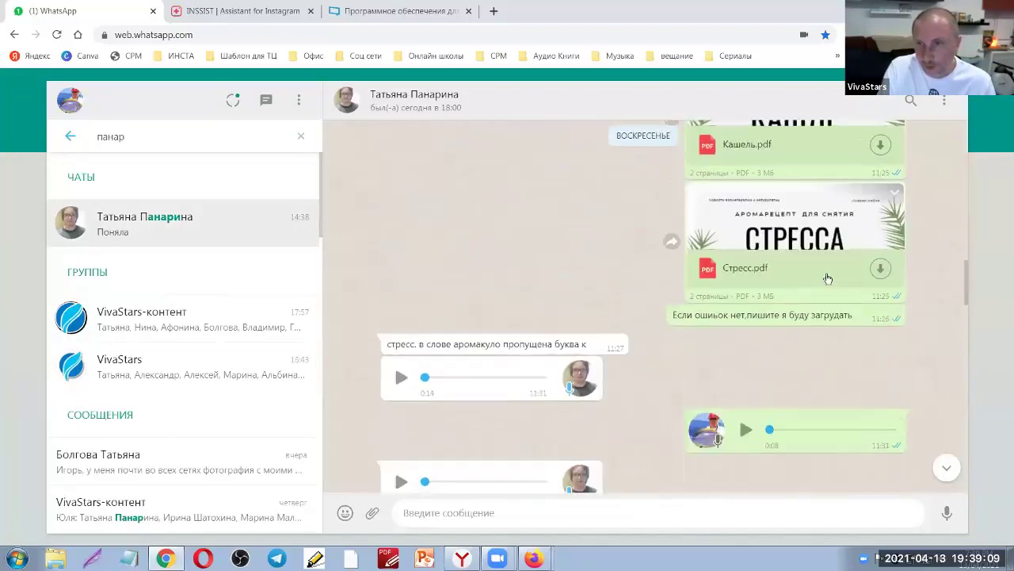
scroll(849, 298, up, 5)
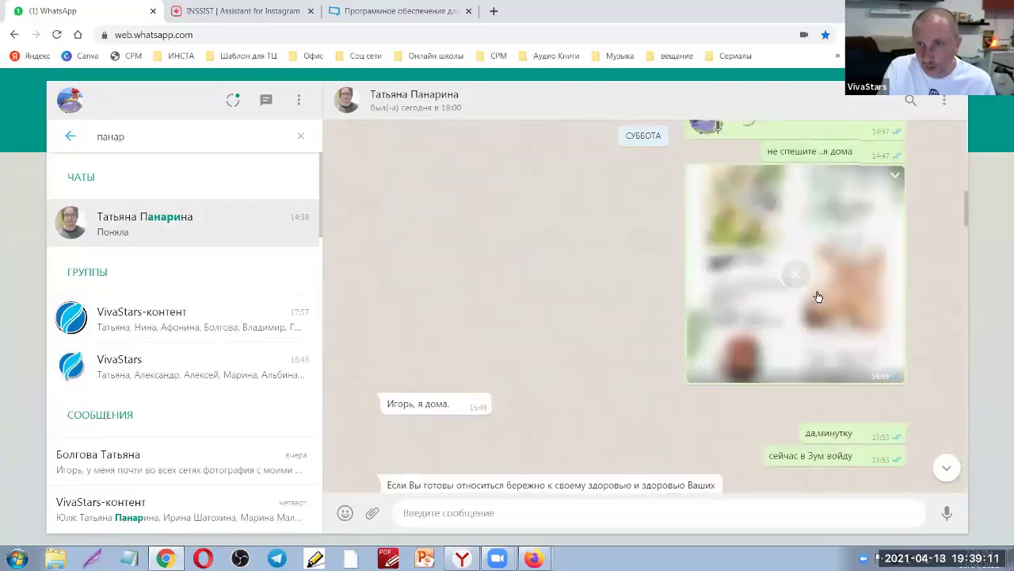
scroll(904, 333, up, 5)
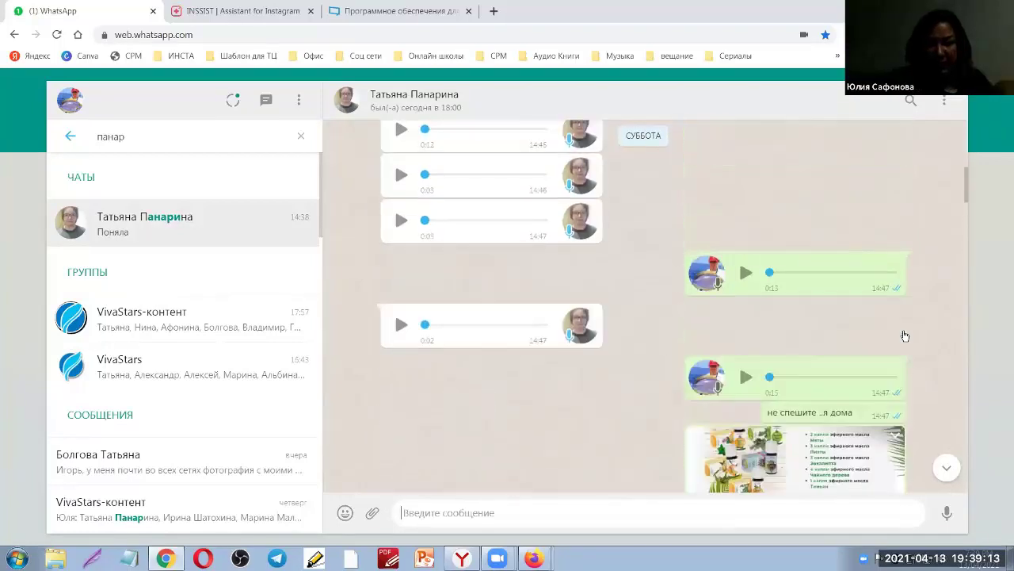
click(798, 336)
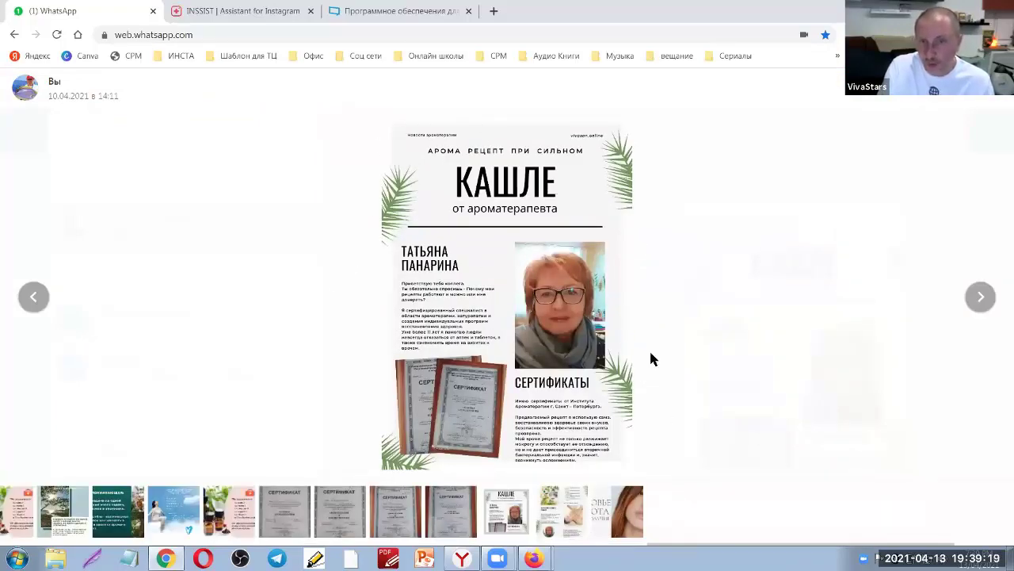
click(991, 305)
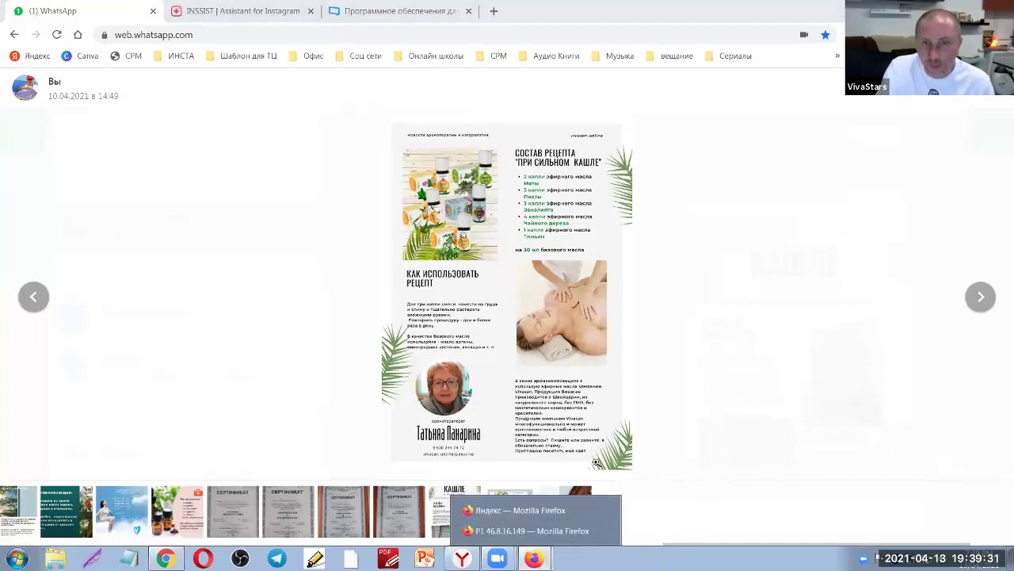
Switch back to the Smart Sender funnel in Firefox and examine its starting step, tag action, messages and smart delays
click(531, 530)
click(75, 29)
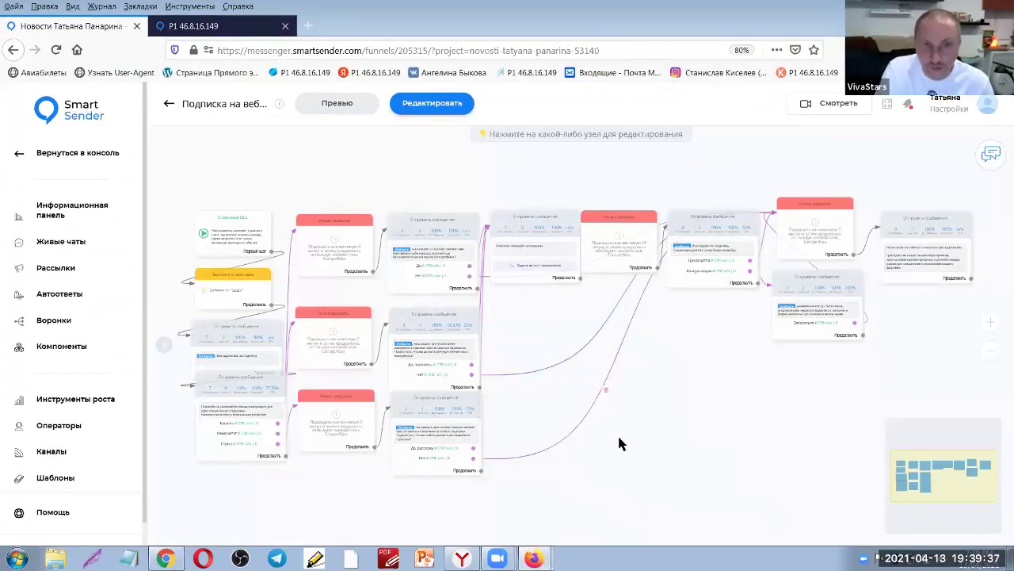
scroll(620, 444, up, 5)
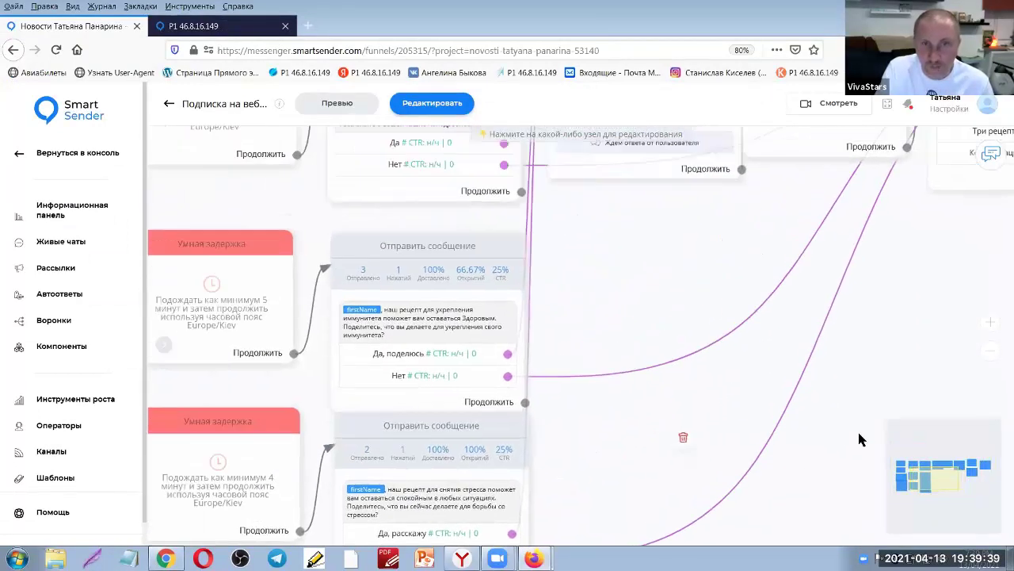
scroll(861, 439, left, 5)
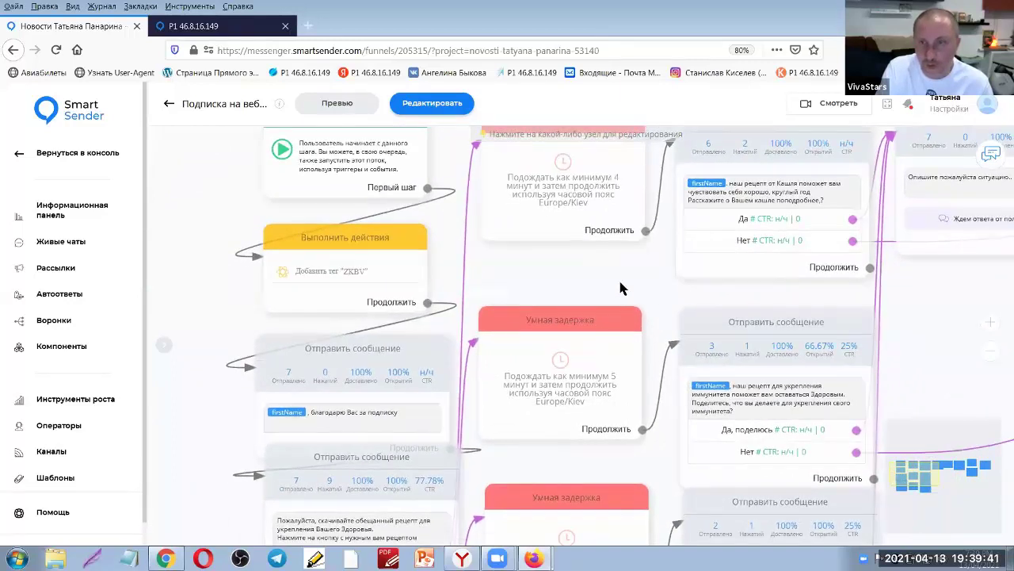
scroll(566, 269, up, 2)
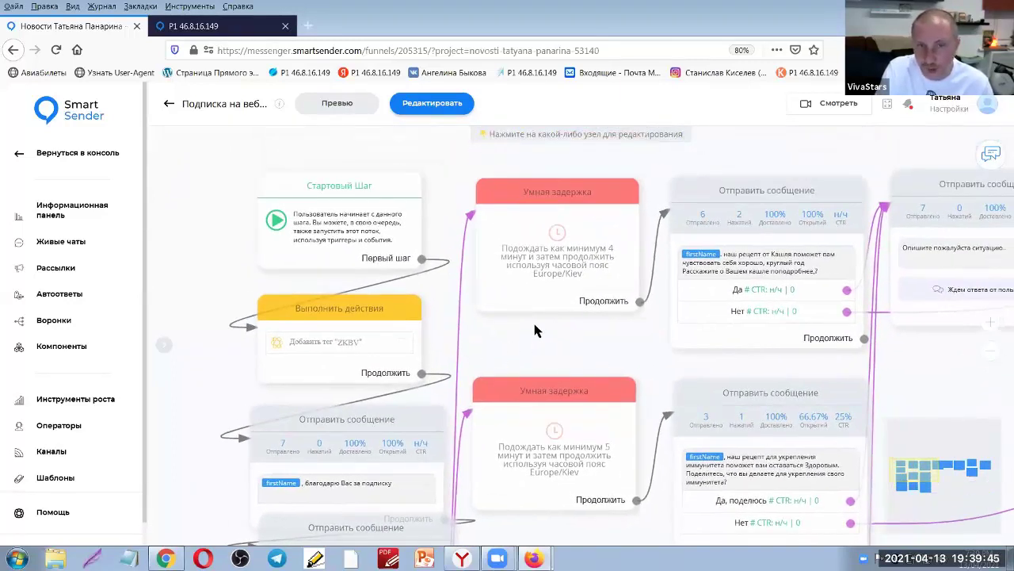
scroll(534, 348, down, 2)
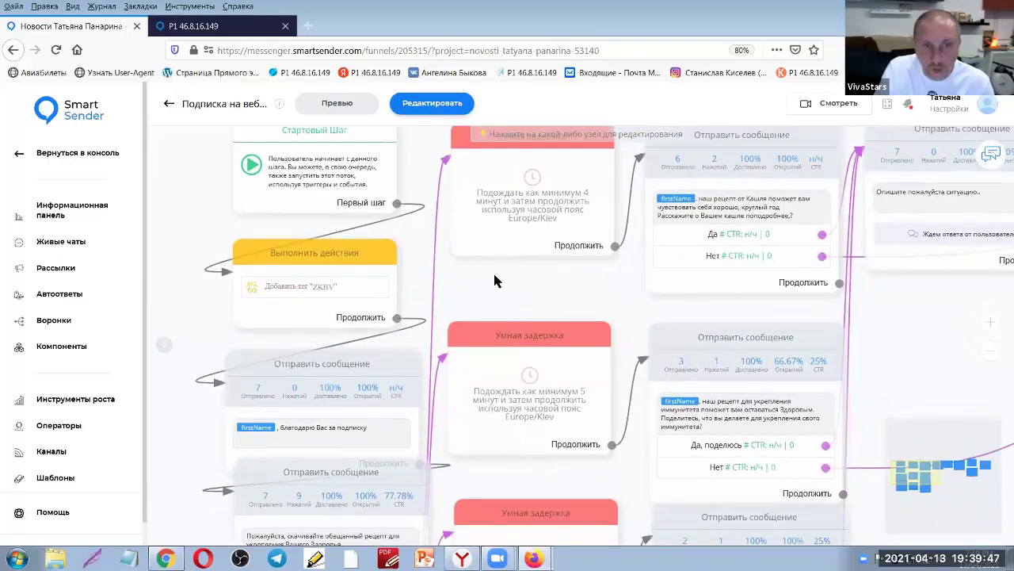
scroll(493, 271, down, 2)
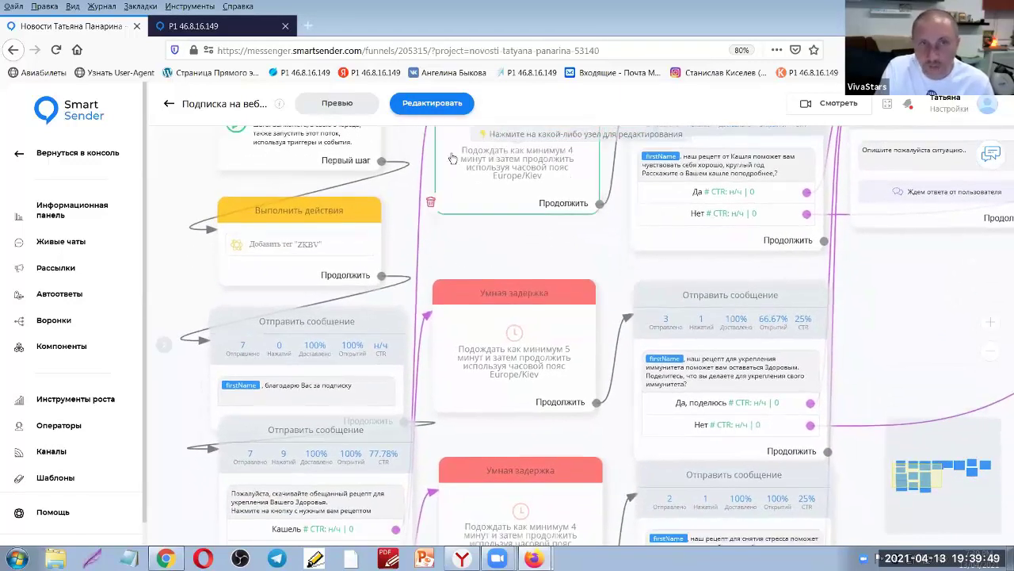
Compare the subscription landing page with the funnel's action that adds the tag "ZKBV"
click(254, 31)
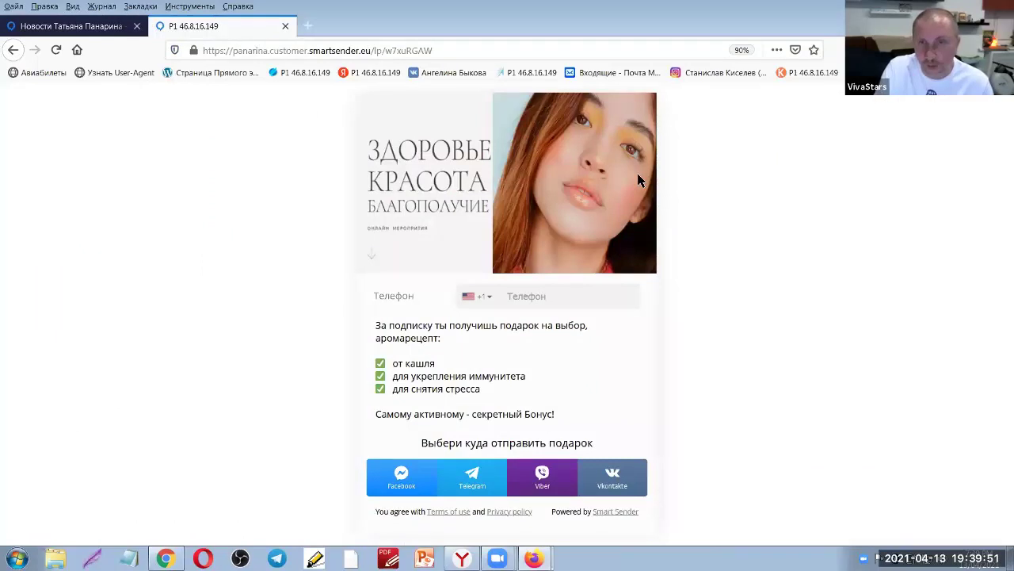
click(70, 26)
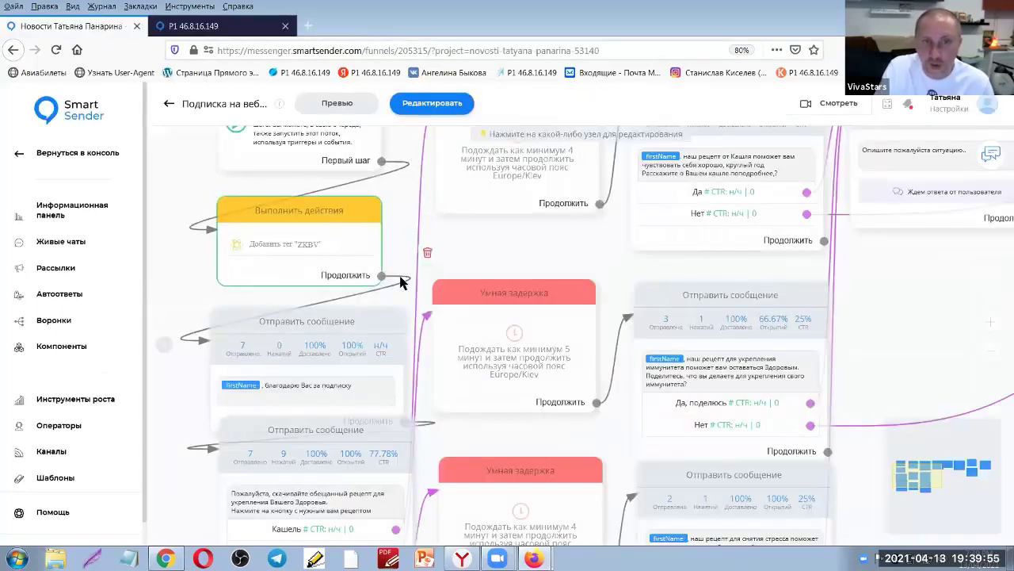
click(361, 106)
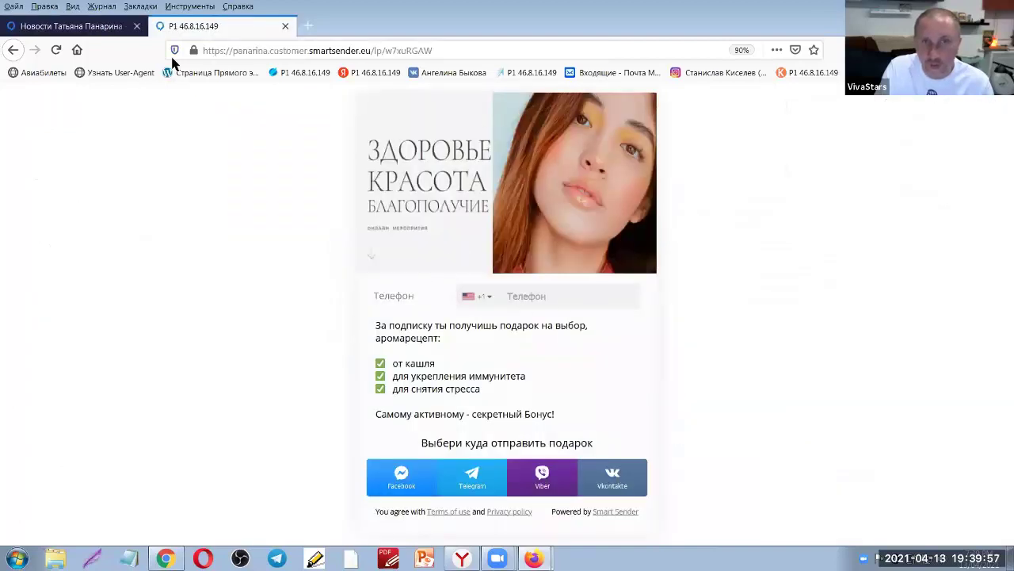
click(76, 27)
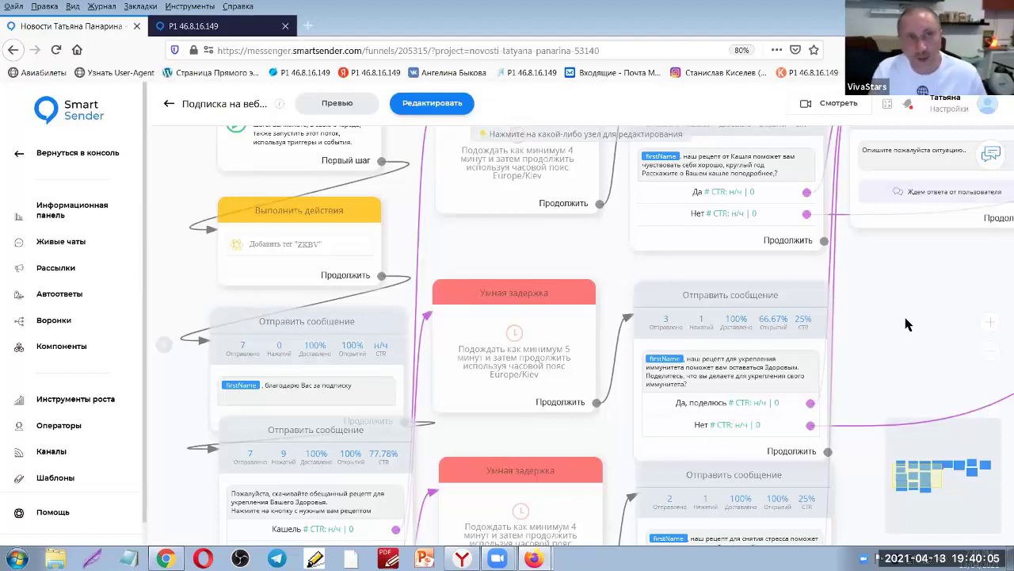
click(194, 27)
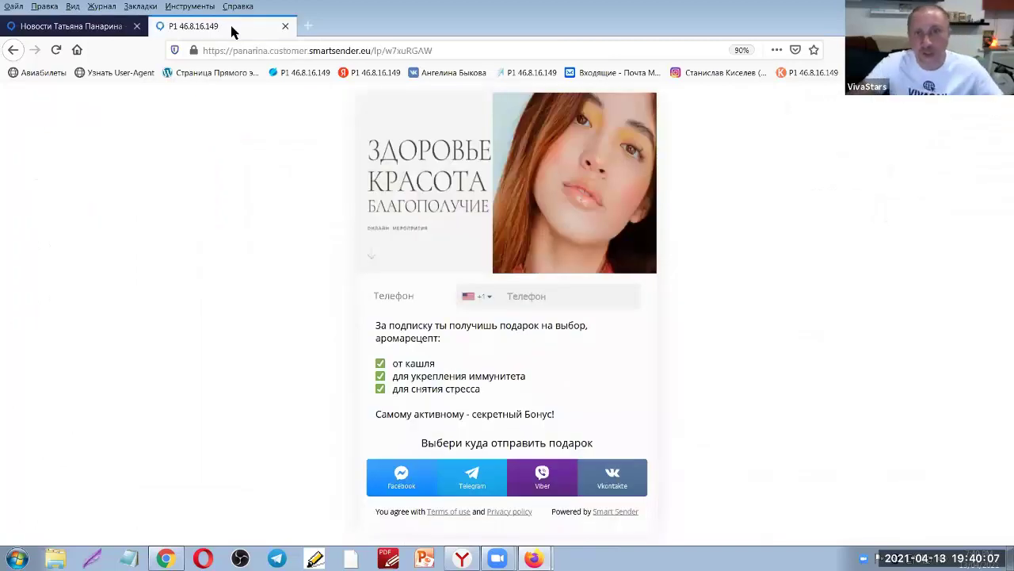
click(68, 27)
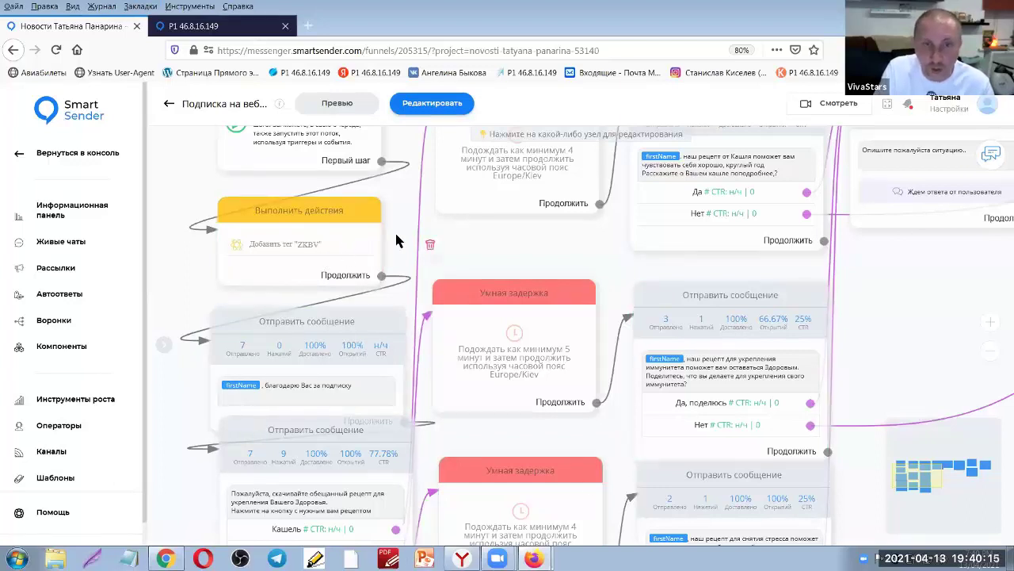
Examine the subscription thank-you message and the message offering the Кашель, Иммунитет and Стресс recipes
scroll(400, 246, down, 1)
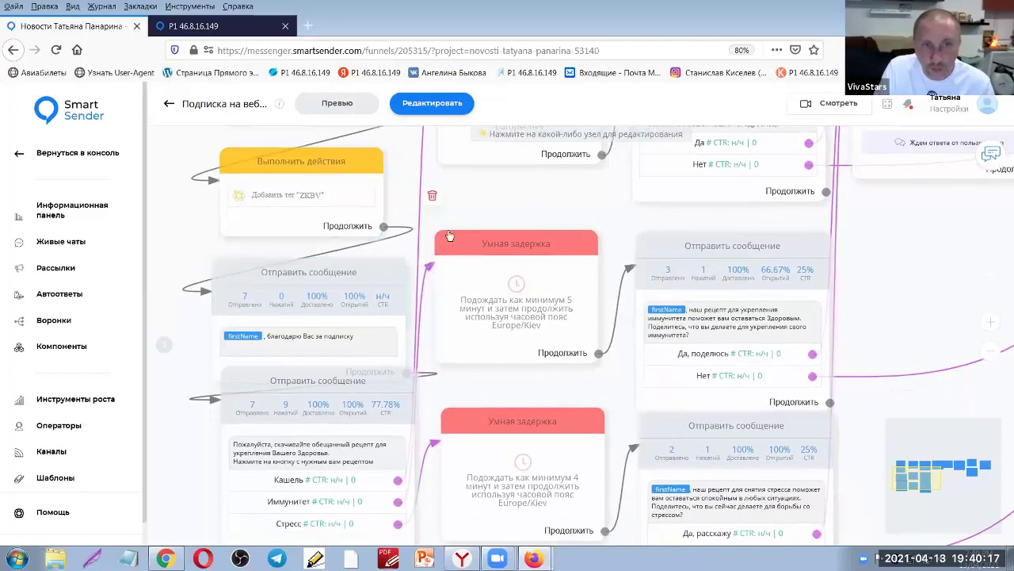
scroll(405, 248, down, 2)
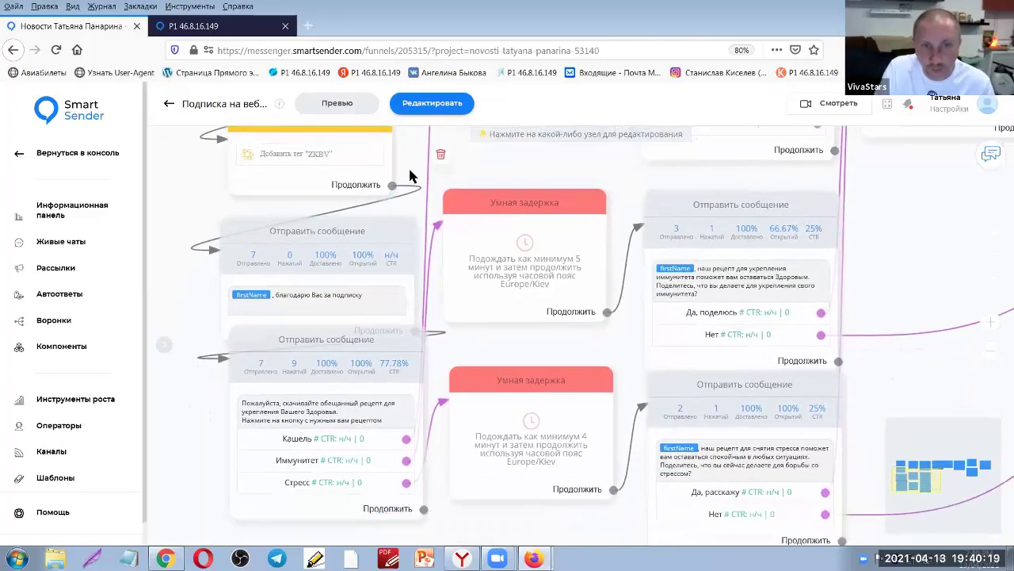
click(228, 236)
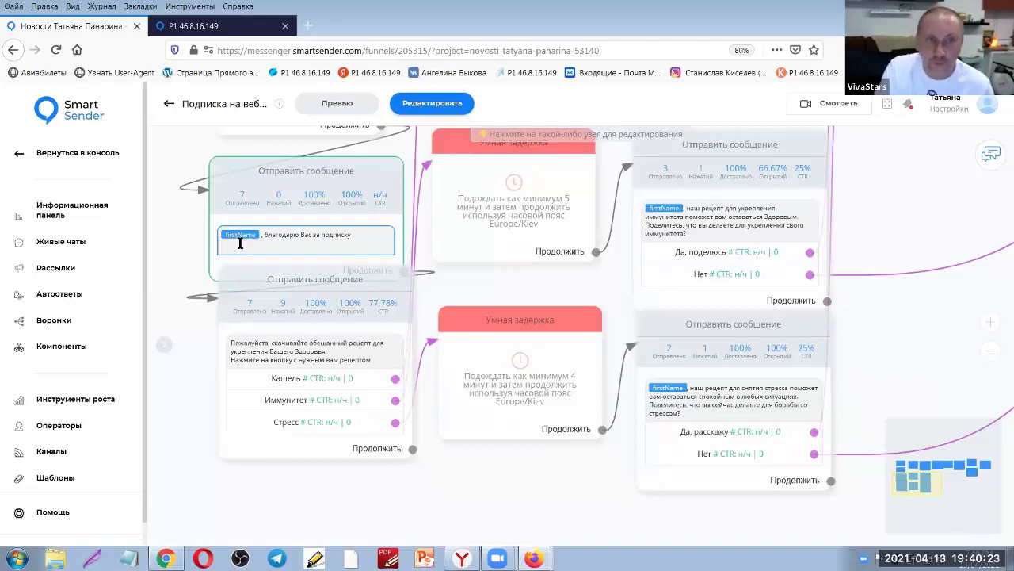
scroll(339, 248, up, 2)
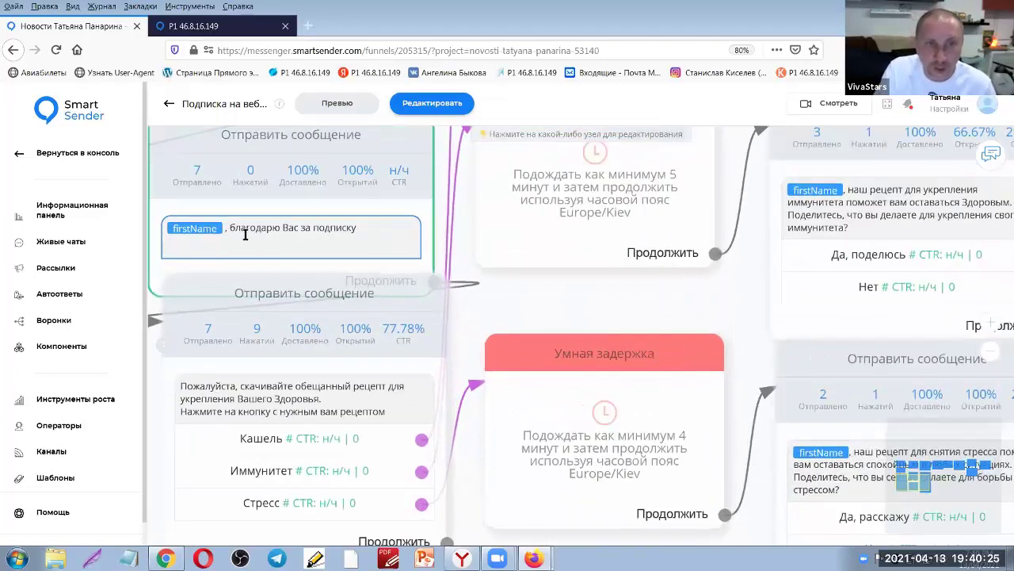
click(413, 279)
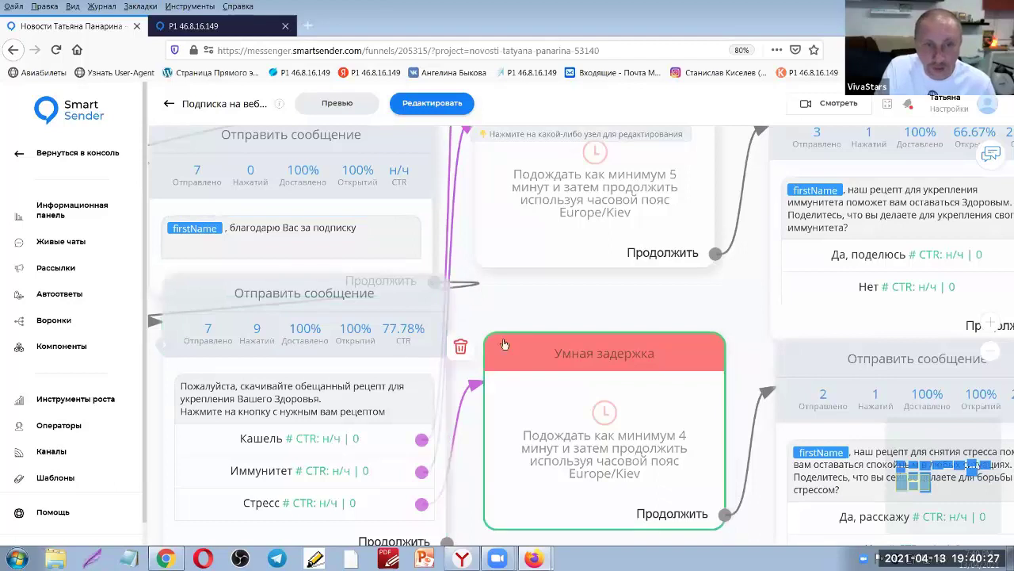
drag(497, 315, 546, 137)
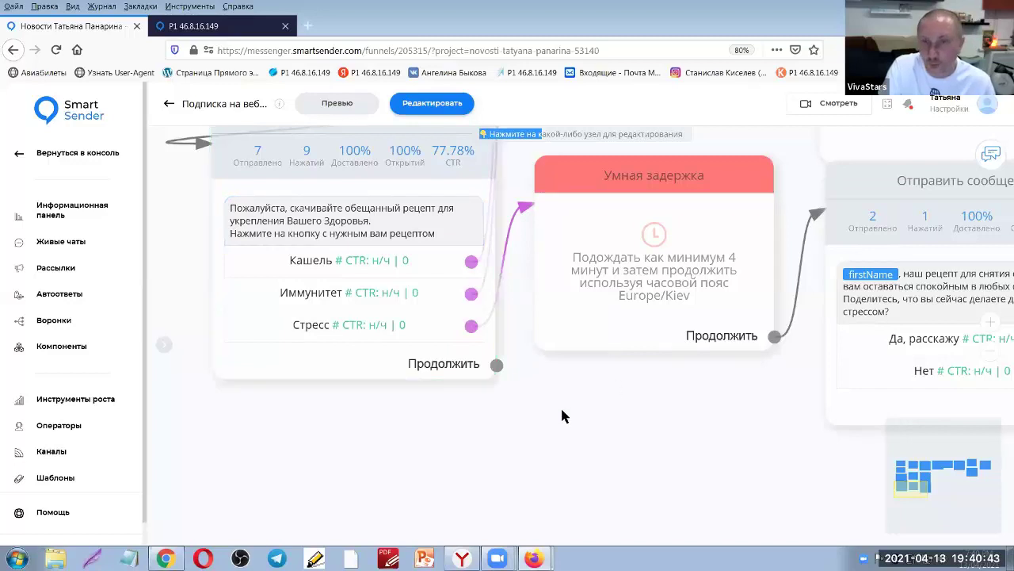
Trace the three recipe buttons to their smart delays and the follow-up messages connected to them
scroll(782, 150, up, 5)
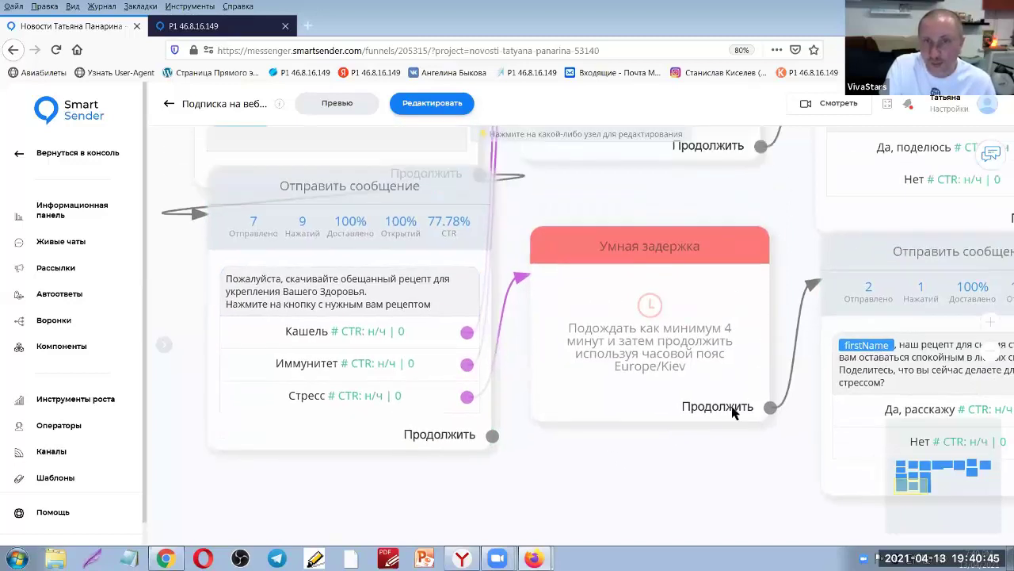
scroll(729, 181, up, 5)
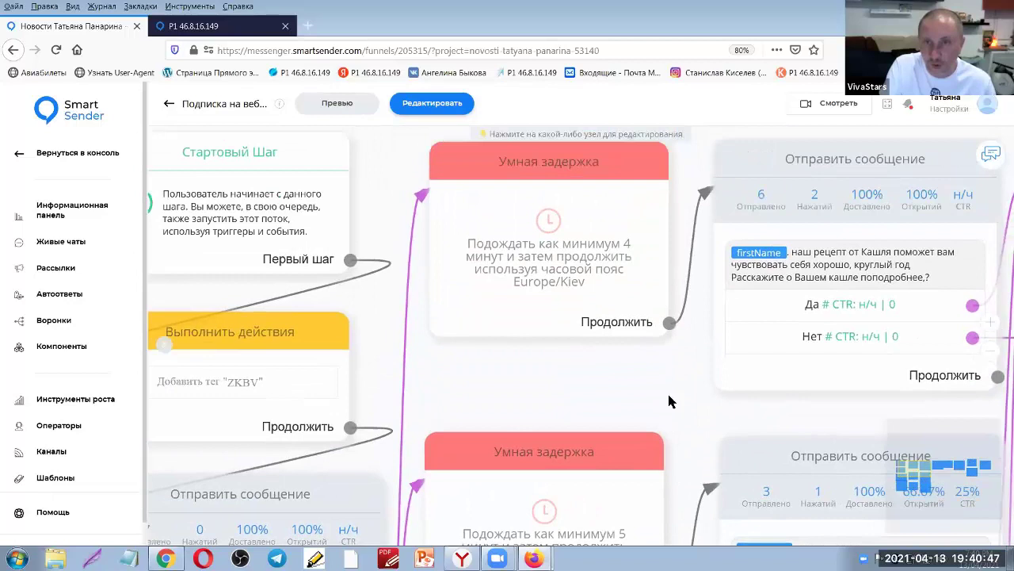
scroll(500, 367, down, 5)
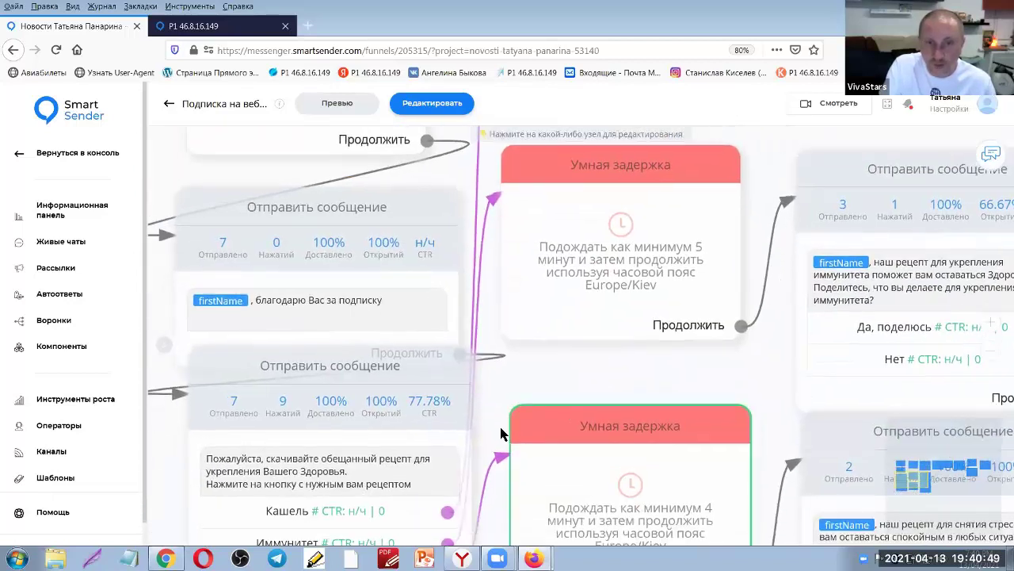
scroll(500, 366, down, 4)
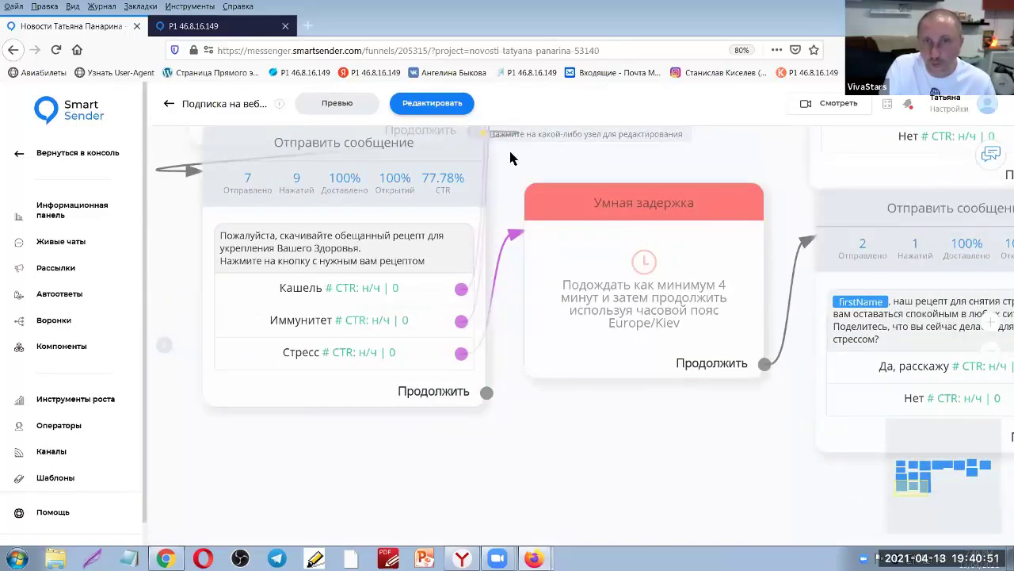
scroll(510, 175, up, 5)
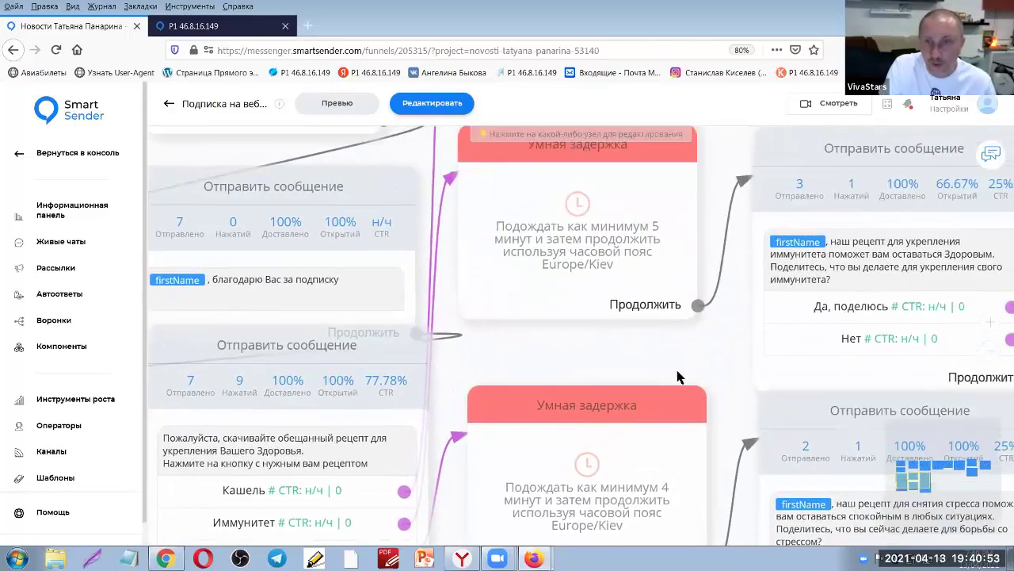
scroll(653, 445, up, 4)
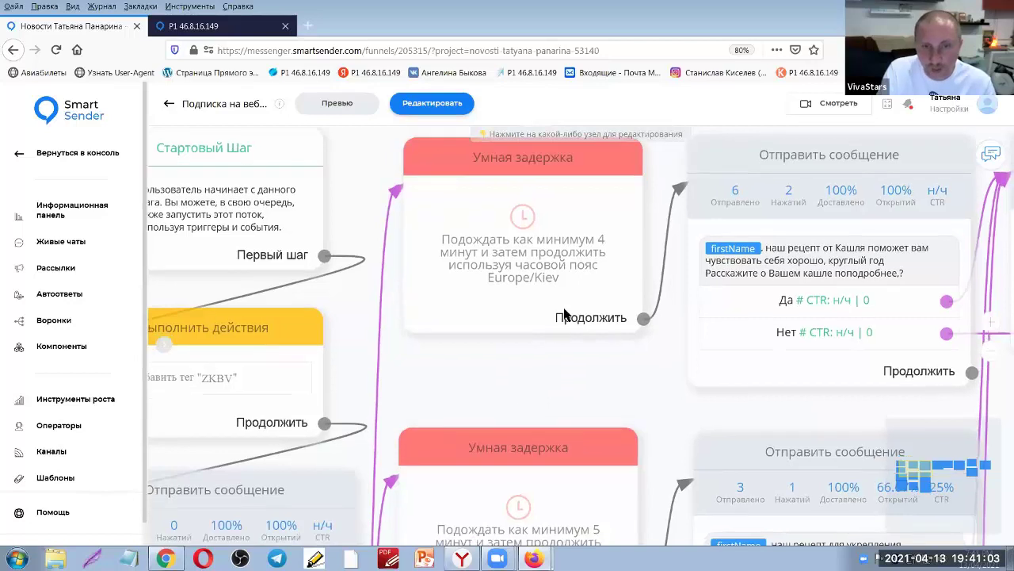
scroll(671, 311, down, 5)
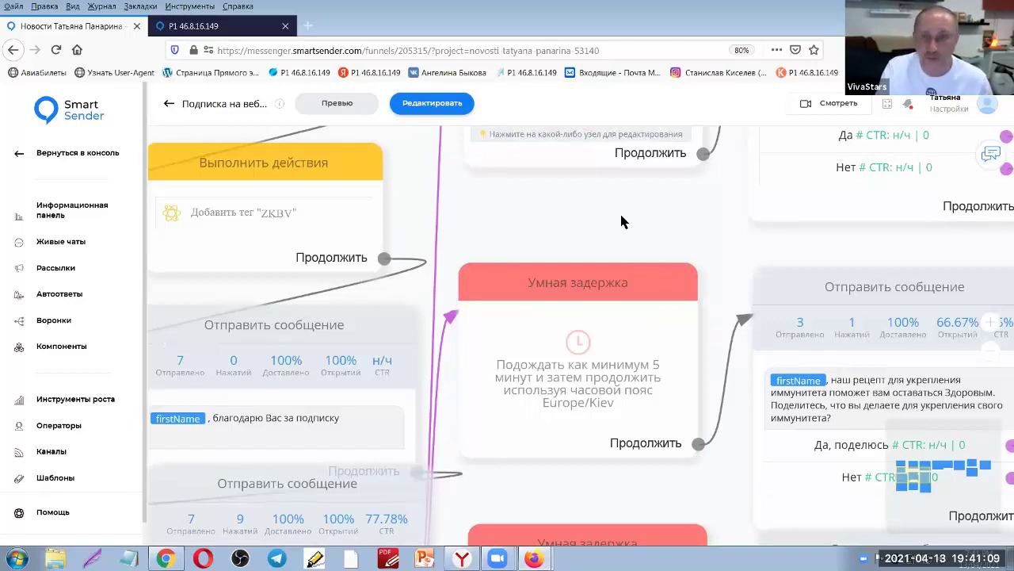
drag(577, 219, 469, 323)
drag(402, 308, 471, 118)
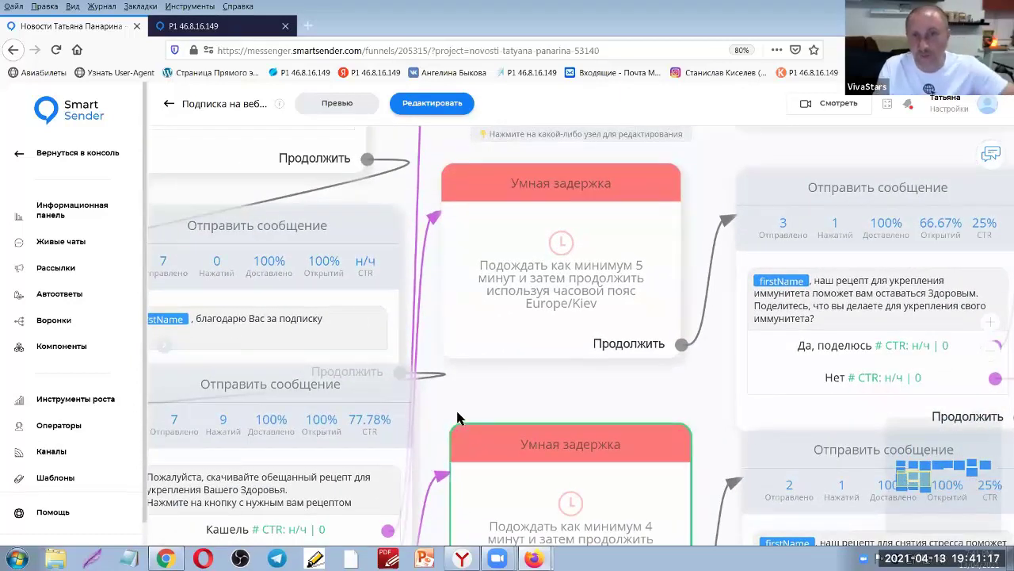
drag(656, 267, 456, 356)
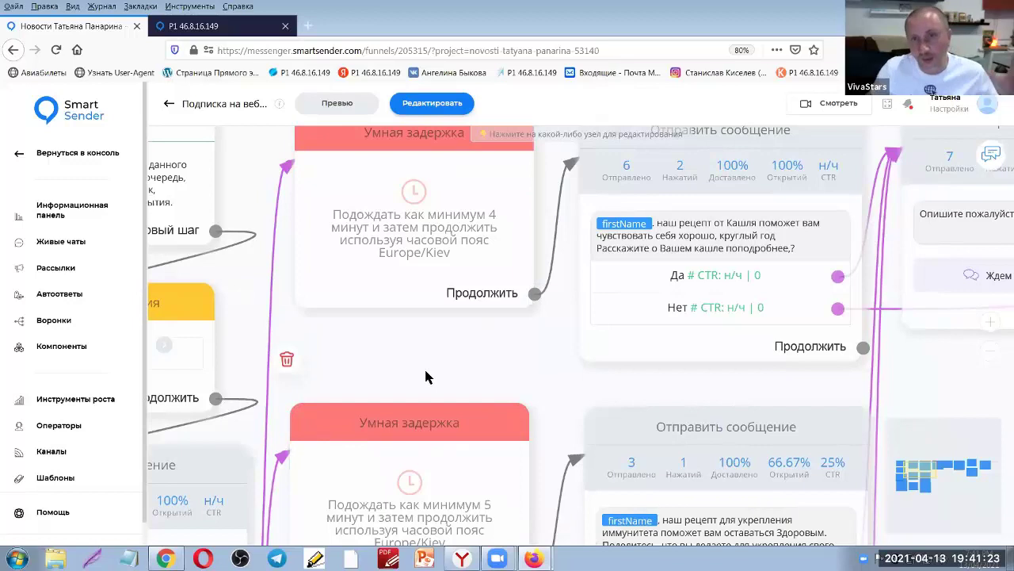
drag(396, 351, 358, 394)
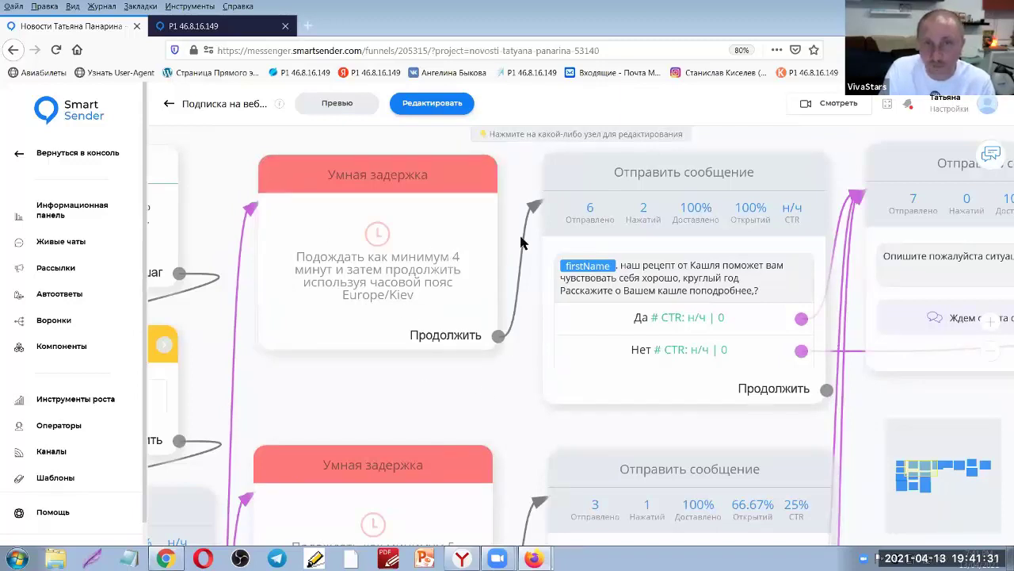
Follow the cough branch through its question, the "Опишите пожалуйста ситуацию.." message and the smart delay to the bonus message
drag(506, 386, 224, 377)
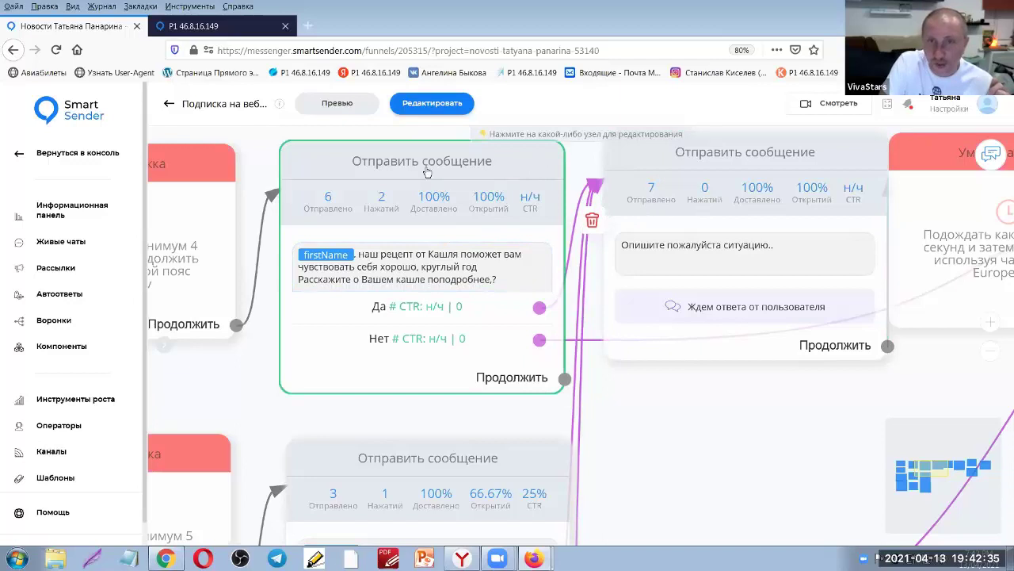
drag(720, 432, 485, 426)
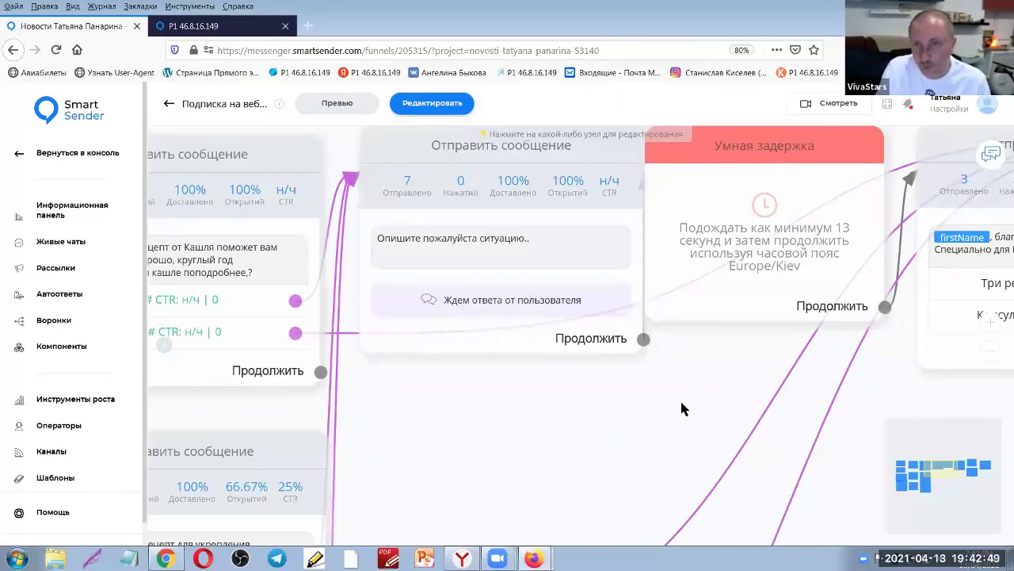
drag(618, 424, 614, 430)
scroll(457, 450, right, 1)
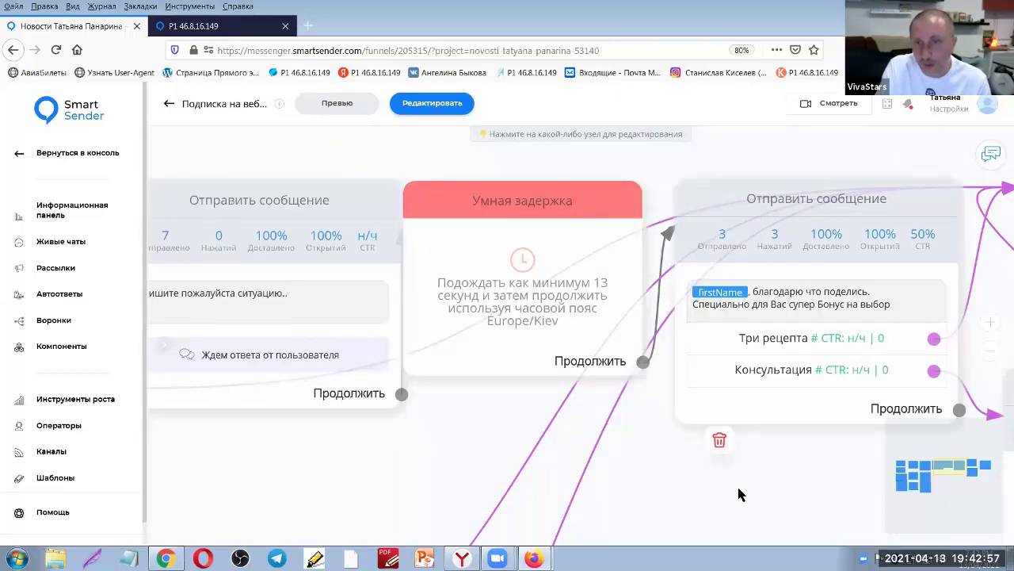
drag(774, 503, 560, 484)
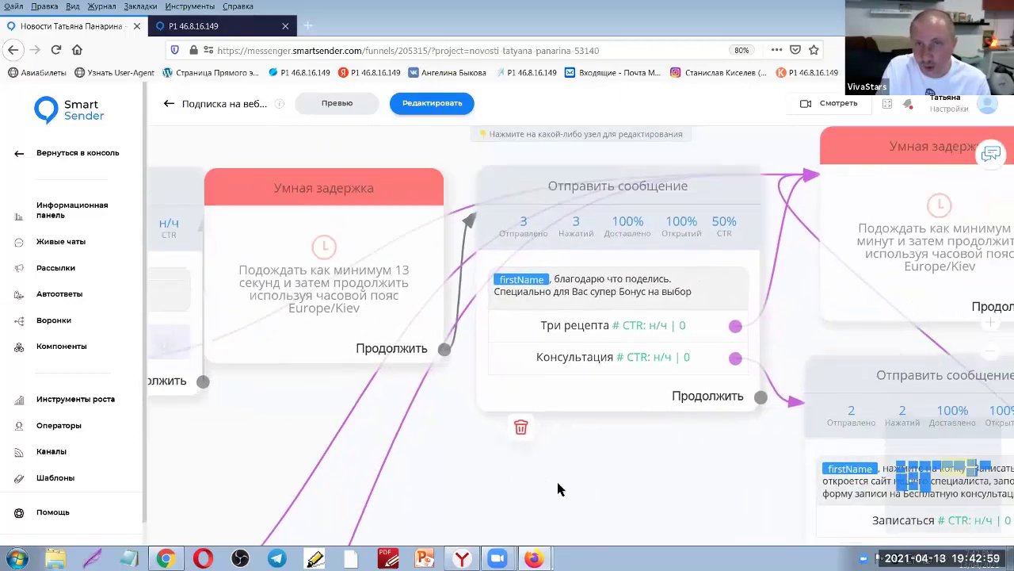
Review the landing page's gift offer, then examine the bonus message's "Три рецепта" and "Консультация" branches in the funnel
click(248, 27)
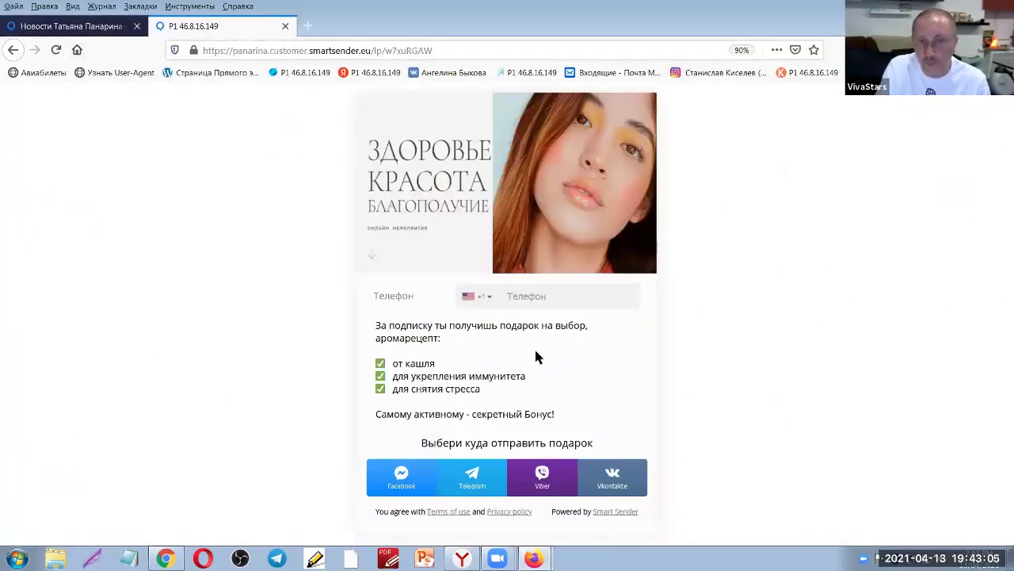
click(22, 29)
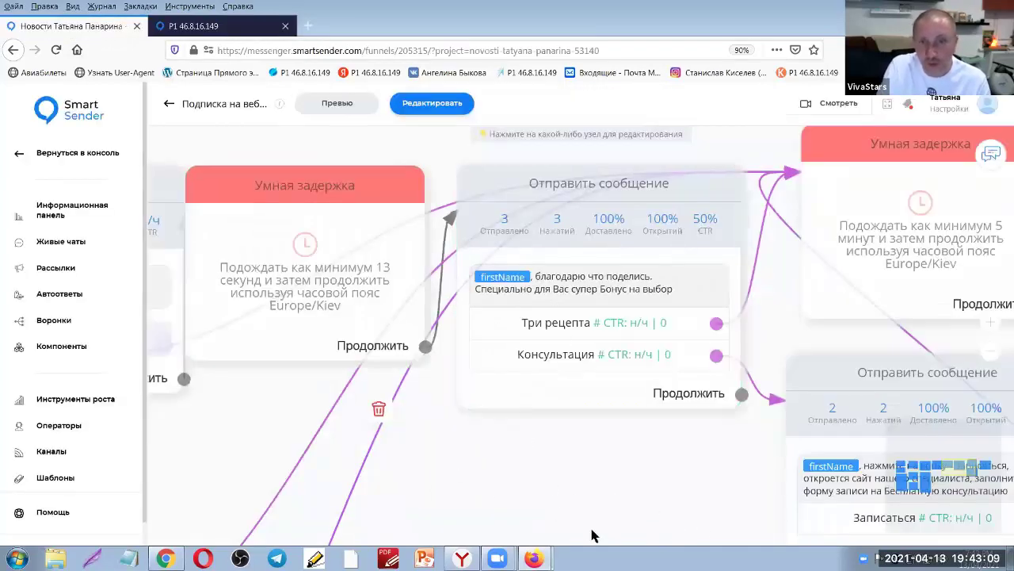
drag(680, 476, 512, 467)
click(316, 310)
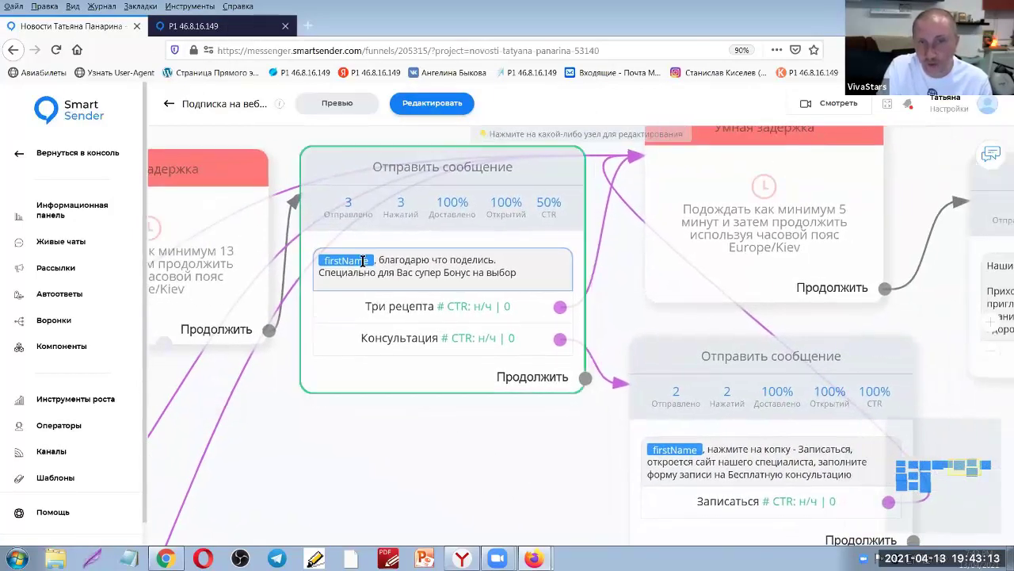
click(374, 424)
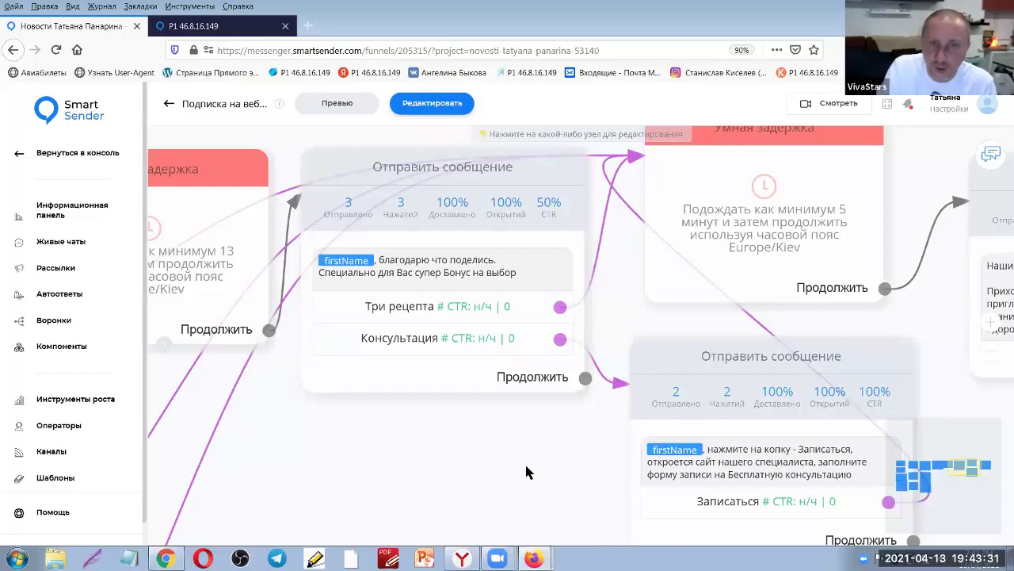
drag(523, 470, 447, 430)
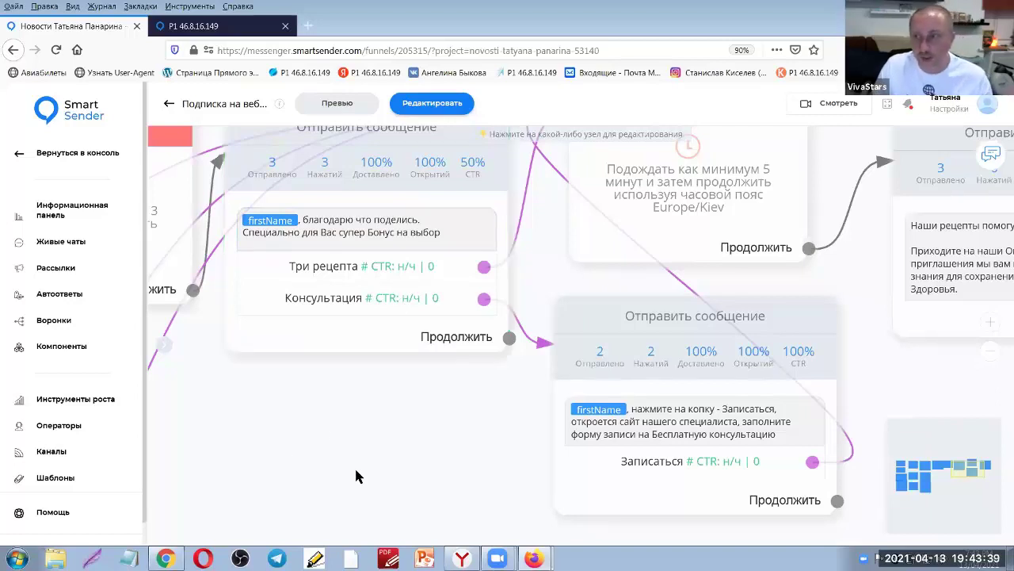
Recheck the landing page's gift list and return to the funnel's bonus choice and consultation sign-up message
key(ctrl+Tab)
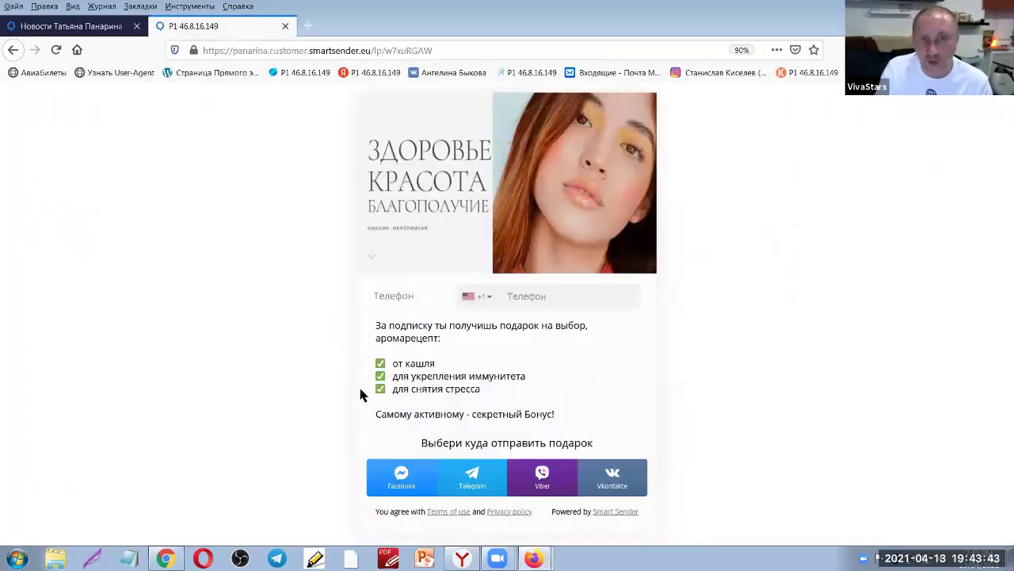
click(94, 30)
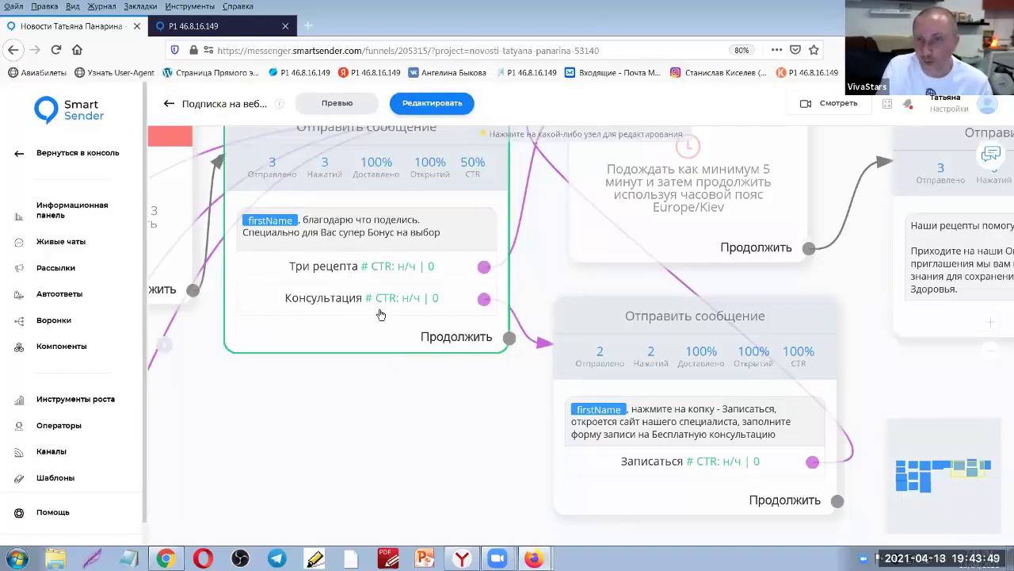
mouse_move(351, 358)
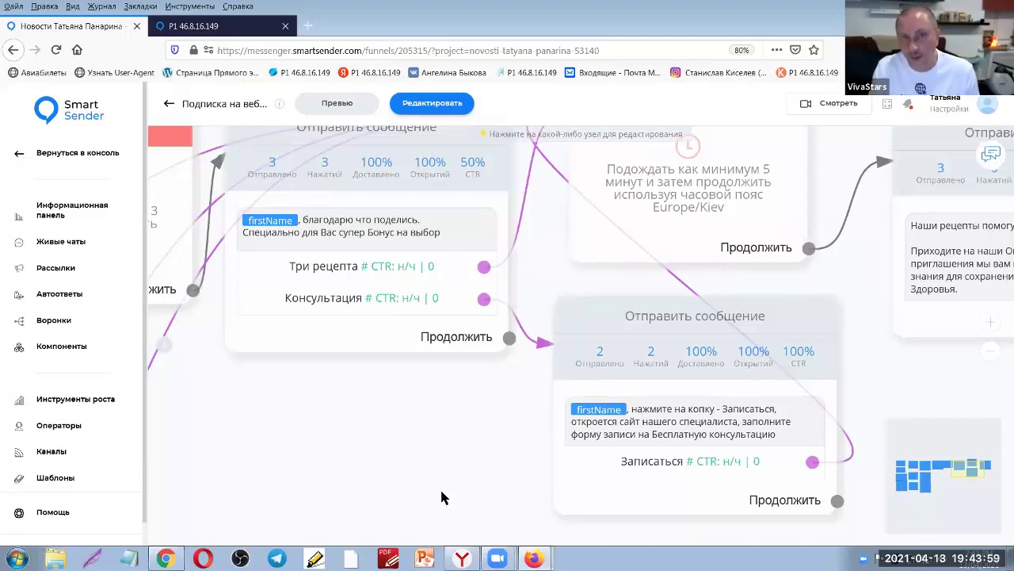
scroll(373, 503, left, 3)
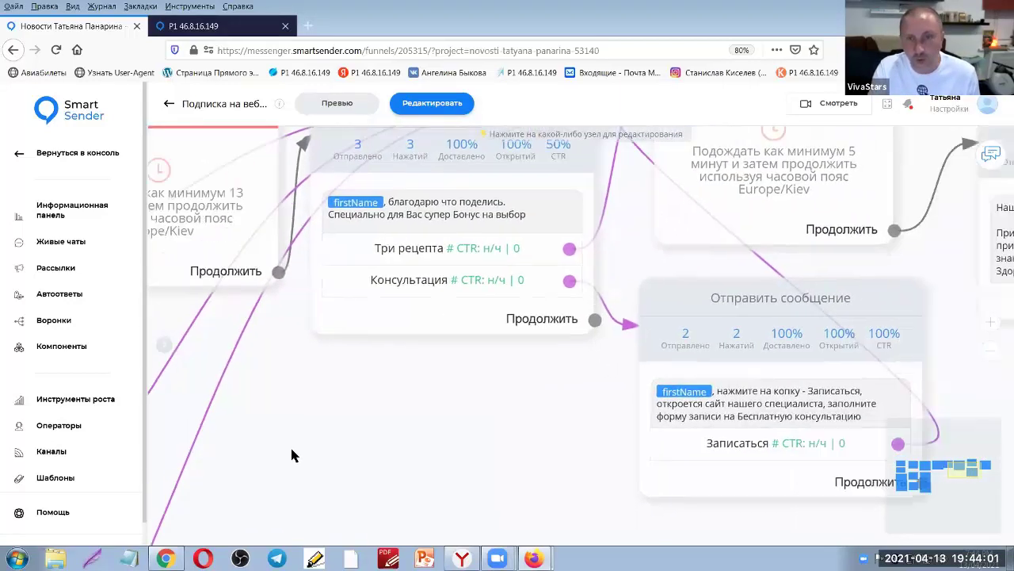
Examine the "Записаться" consultation message and the final message inviting subscribers to online events after the 5-minute delay
scroll(290, 455, right, 4)
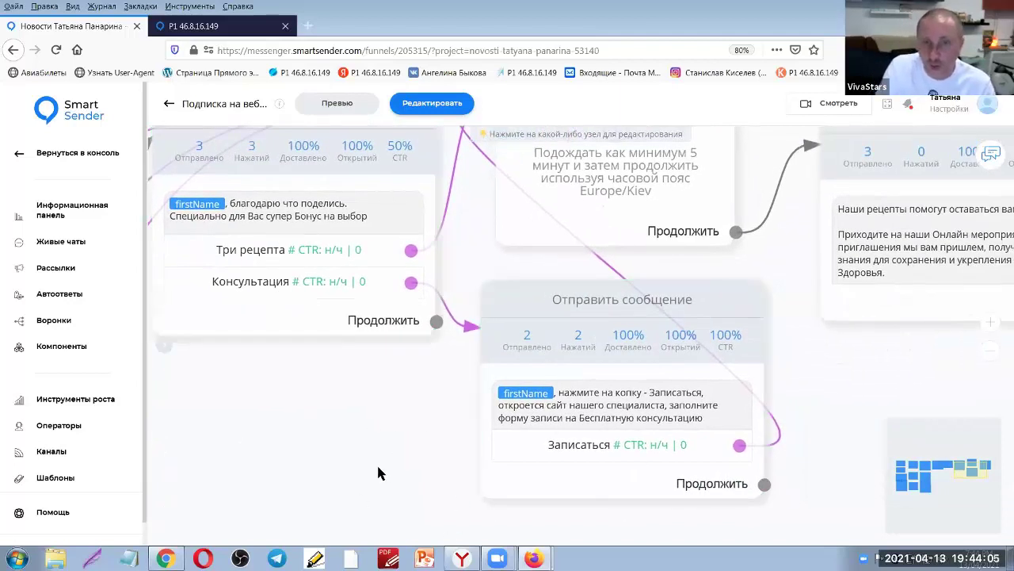
drag(376, 473, 203, 446)
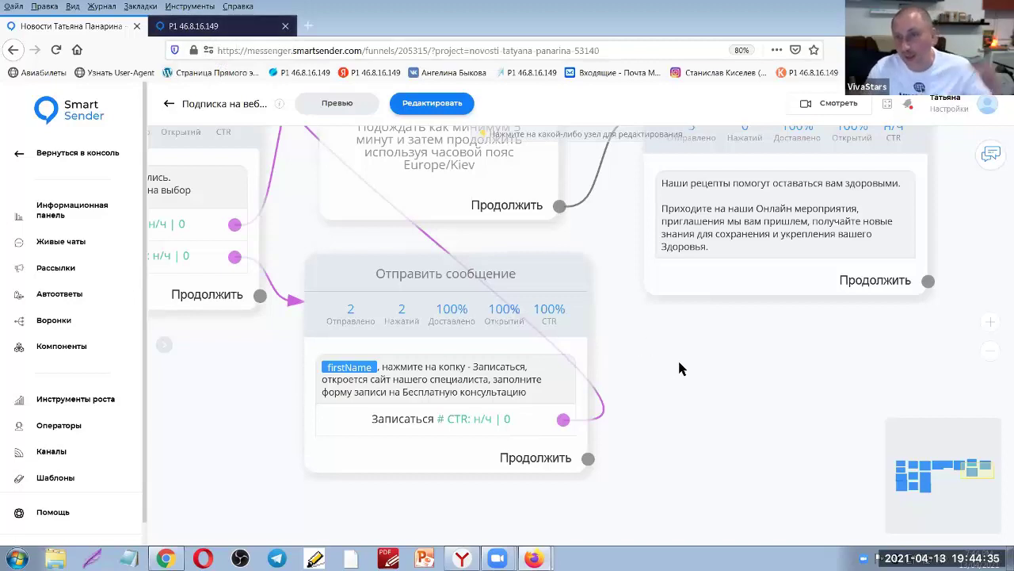
drag(727, 405, 618, 441)
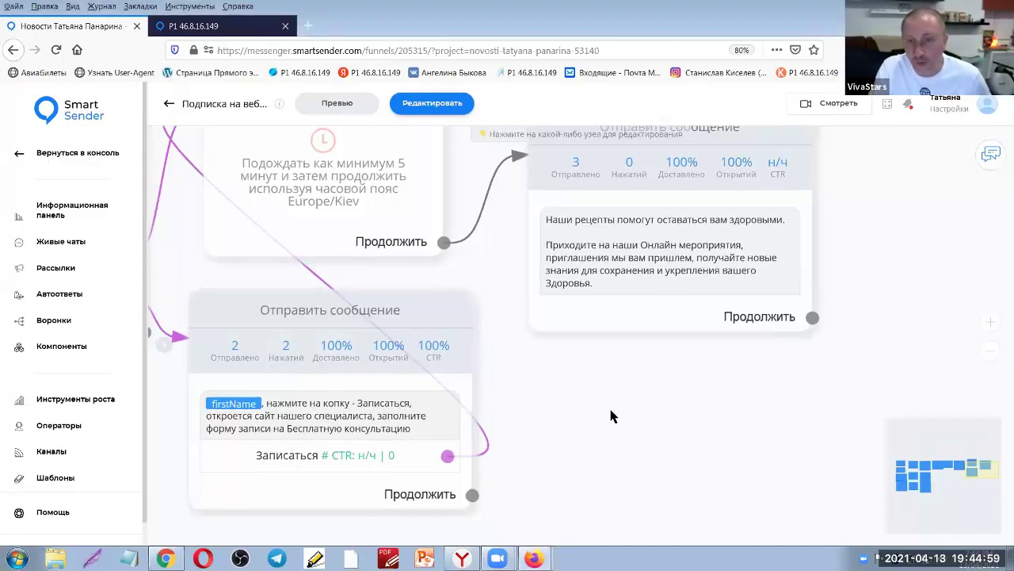
Look over the funnel's connections leading into the bonus message, and return to the landing page with the gift offer
scroll(611, 416, down, 3)
scroll(472, 420, left, 5)
scroll(472, 420, down, 3)
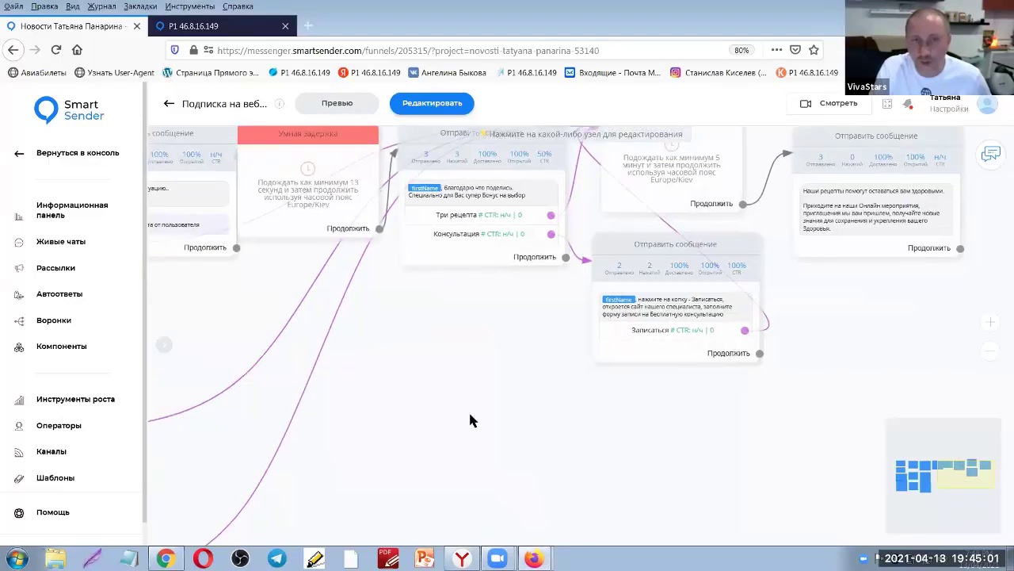
scroll(501, 416, left, 3)
scroll(573, 460, down, 4)
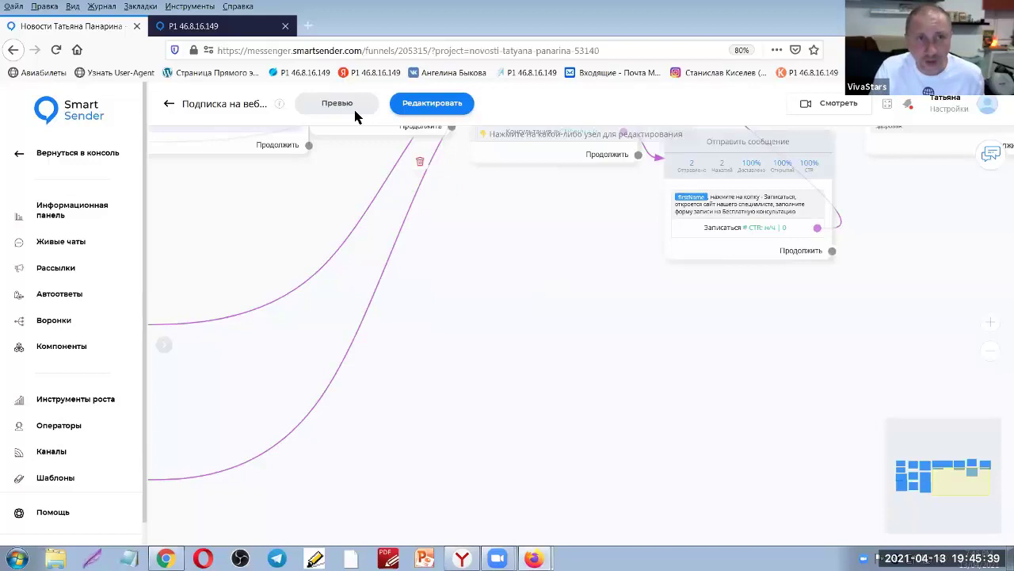
drag(527, 247, 613, 317)
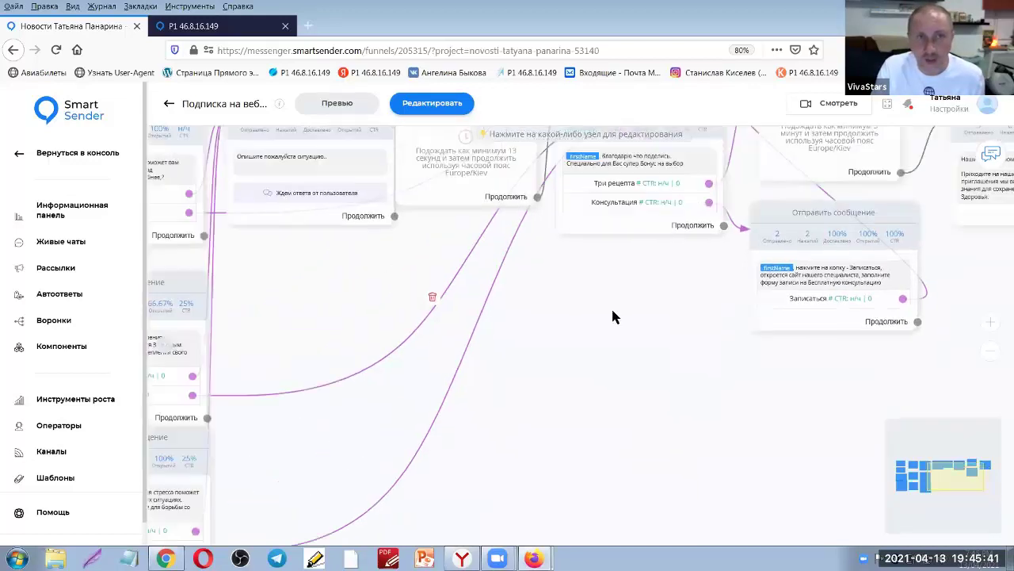
click(193, 26)
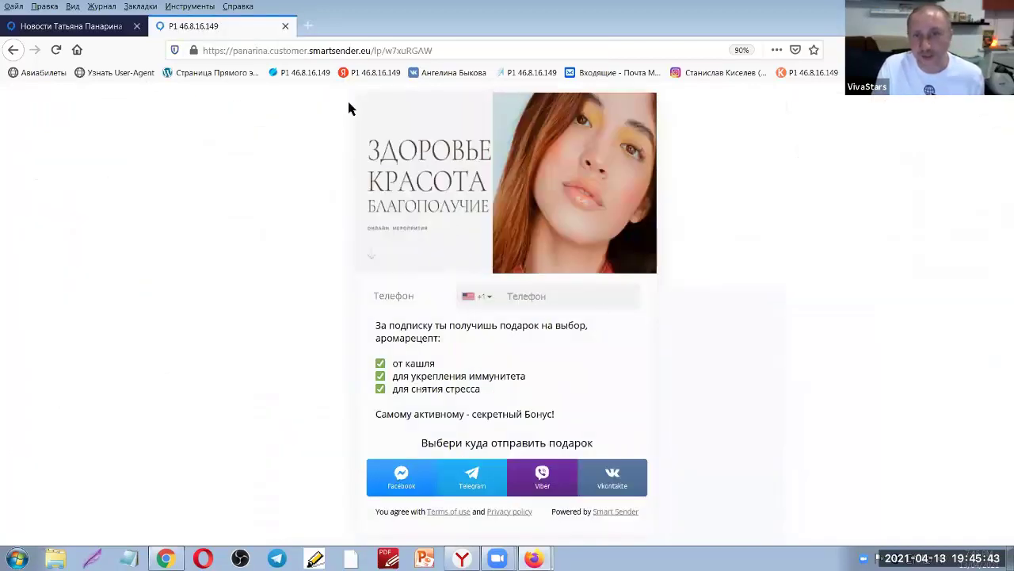